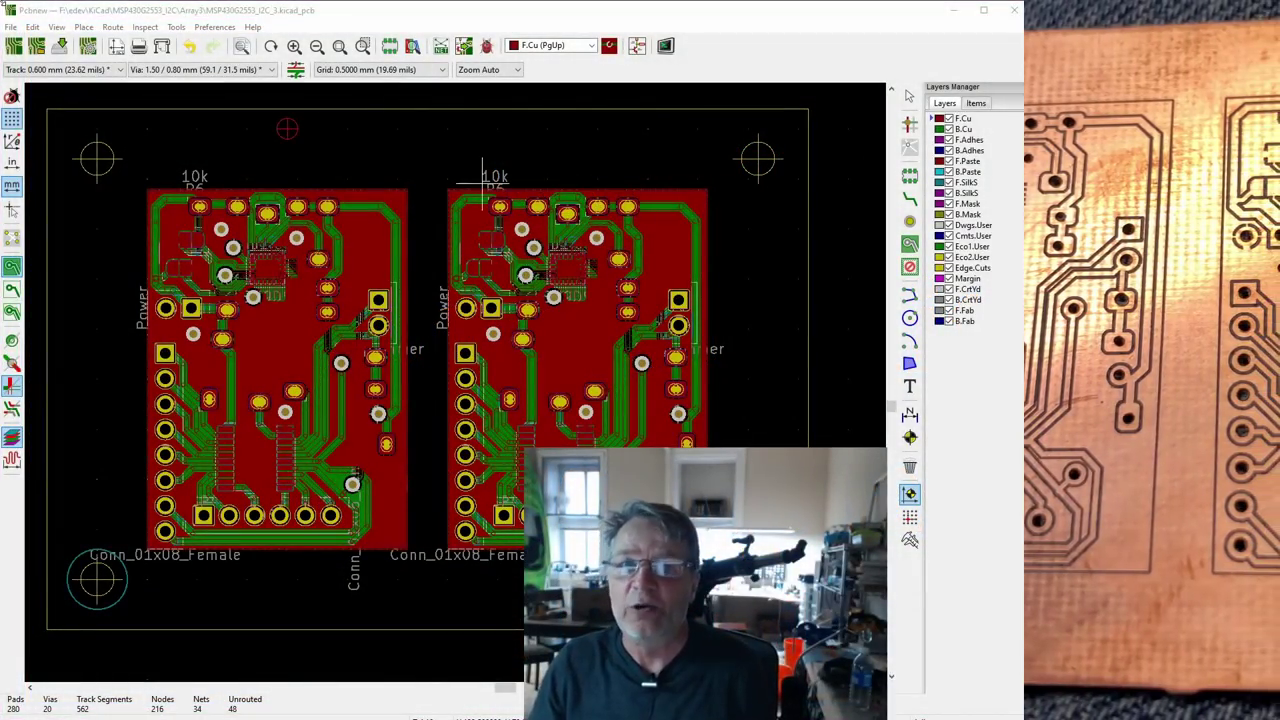
Step: Select the auxiliary origin target at the lower-left corner of the two-board panel
{"action": "left_click", "coordinate": [11, 28]}
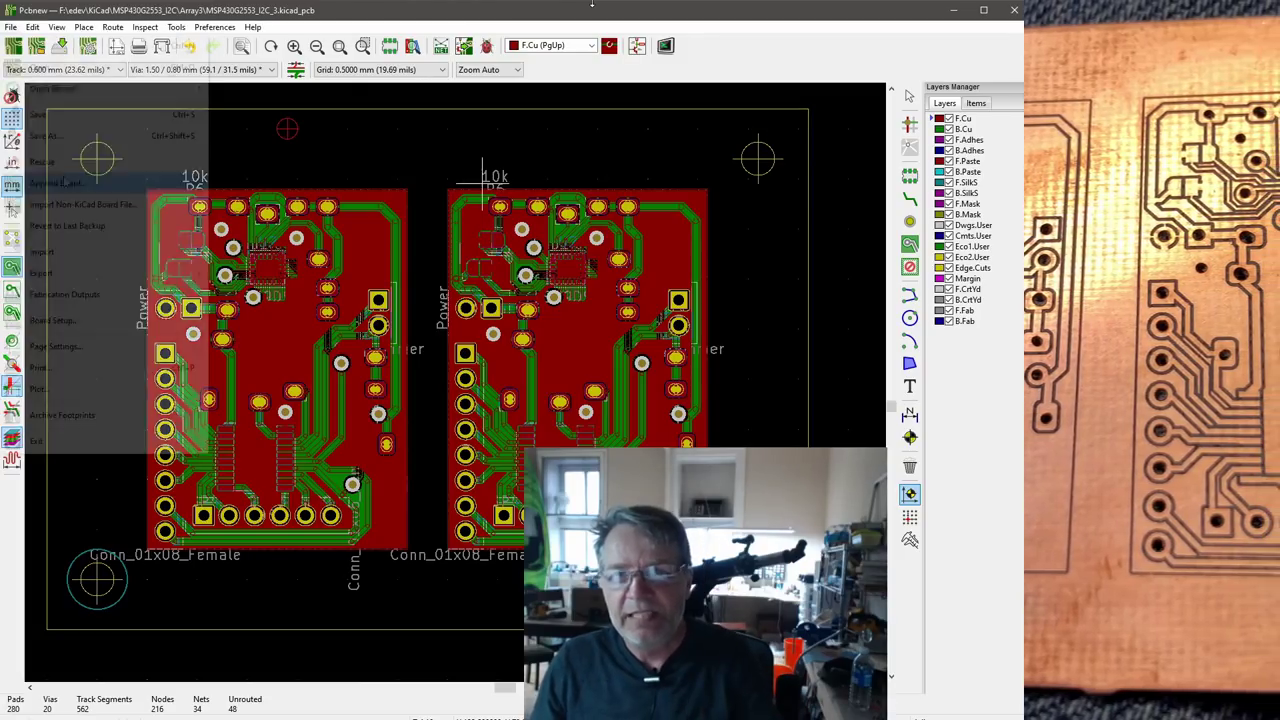
{"action": "left_click", "coordinate": [63, 182]}
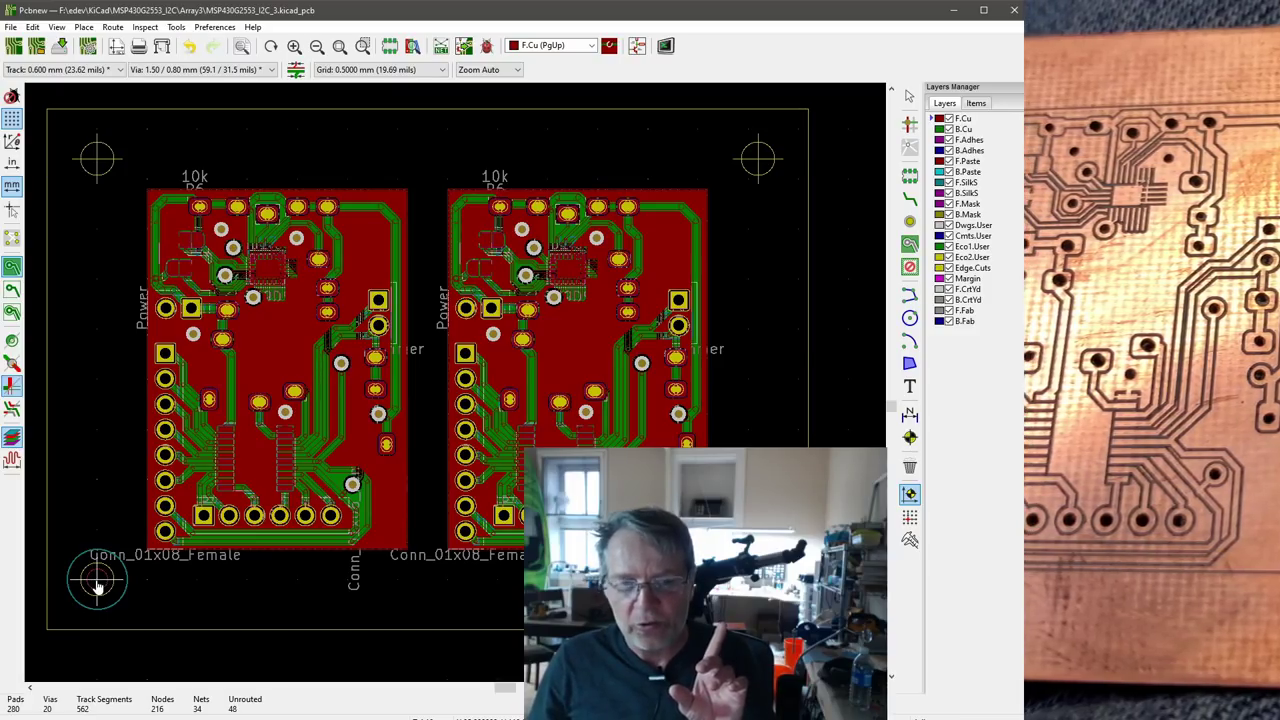
{"action": "left_click", "coordinate": [97, 588]}
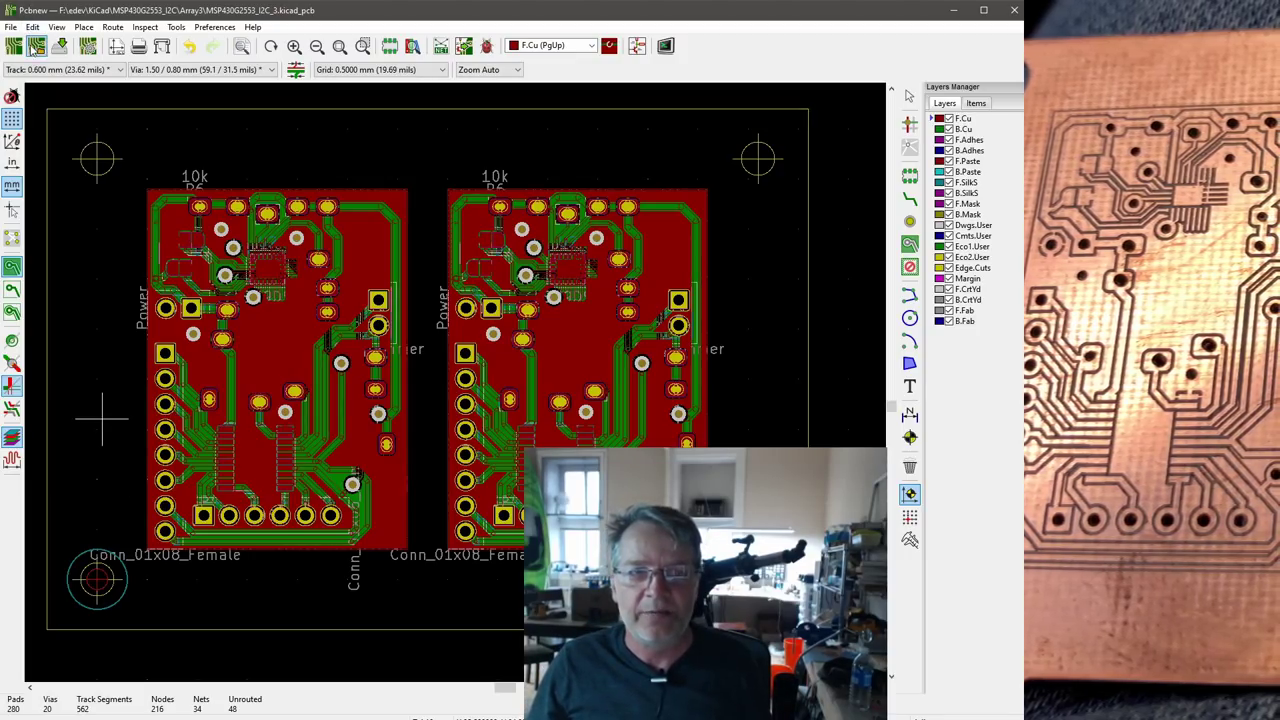
Step: Plot the F.Cu and B.Cu layers as Gerber files from File > Plot, then generate the drill file
{"action": "left_click", "coordinate": [10, 27]}
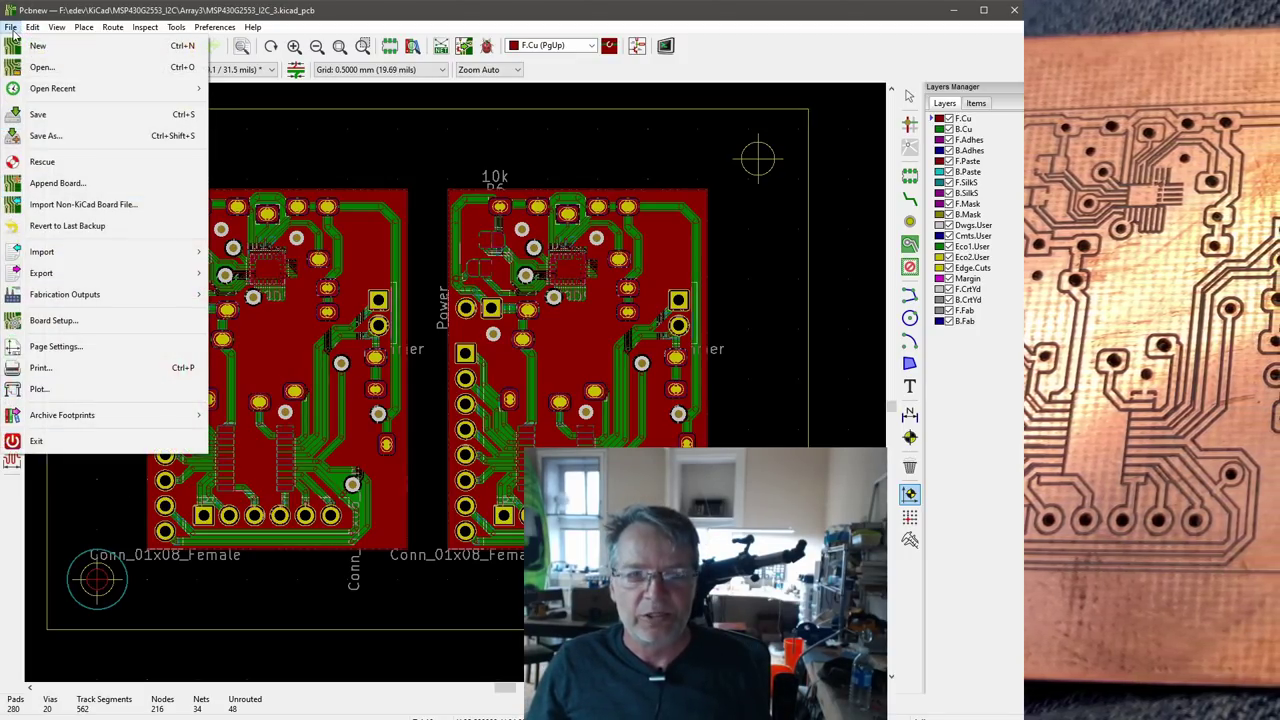
{"action": "left_click", "coordinate": [44, 380]}
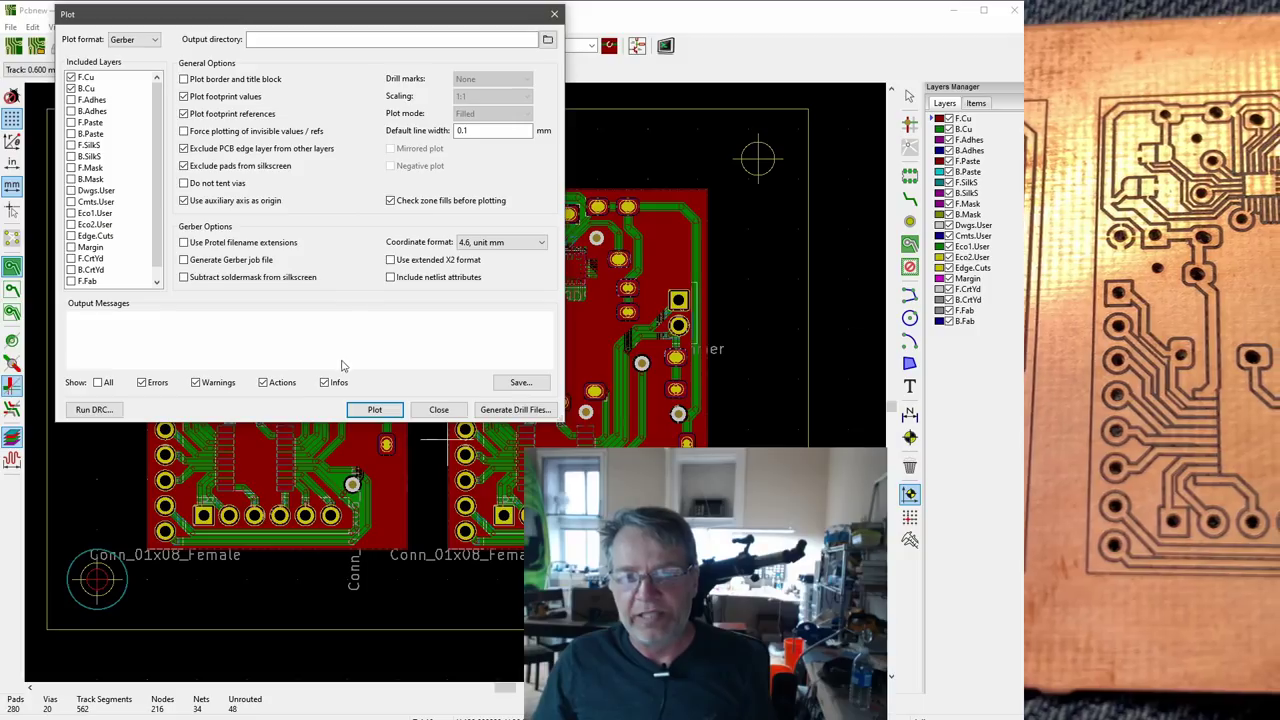
{"action": "left_click", "coordinate": [376, 411]}
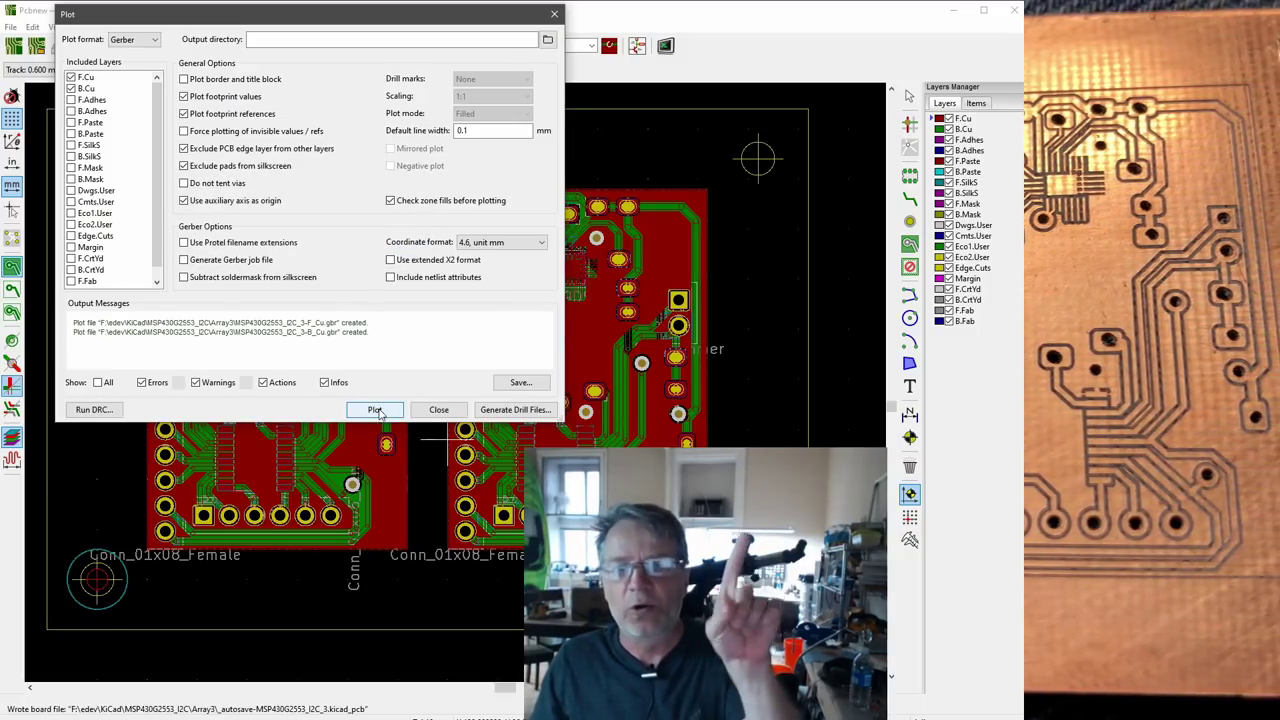
{"action": "left_click", "coordinate": [515, 409]}
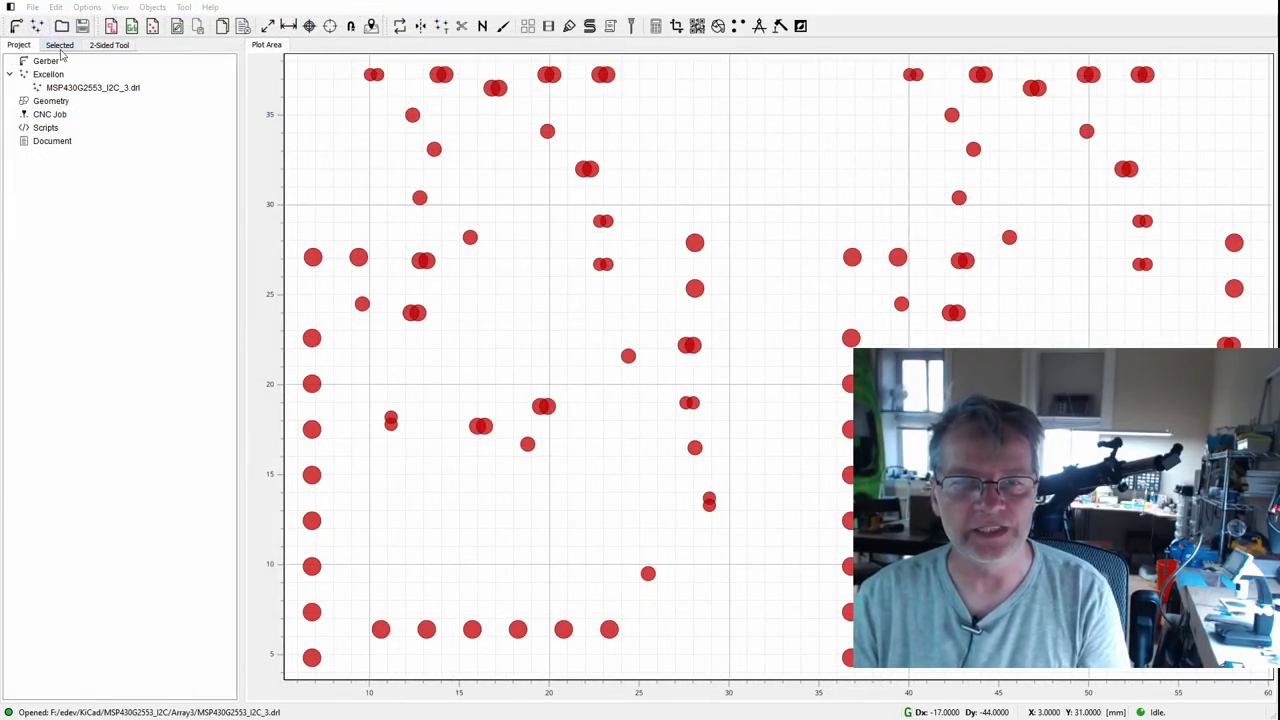
Step: Load the B_Cu Gerber and offset it by (20, 30)
{"action": "left_click", "coordinate": [33, 7]}
{"action": "mouse_move", "coordinate": [53, 54]}
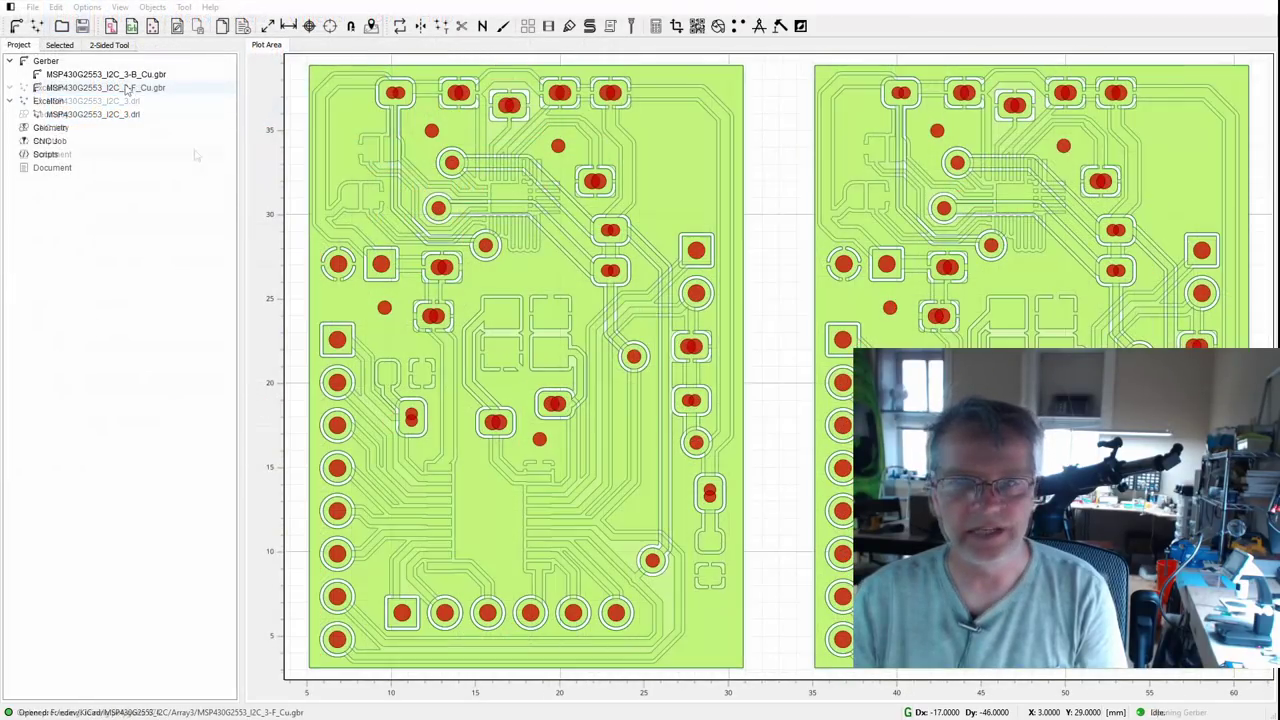
{"action": "double_click", "coordinate": [125, 83]}
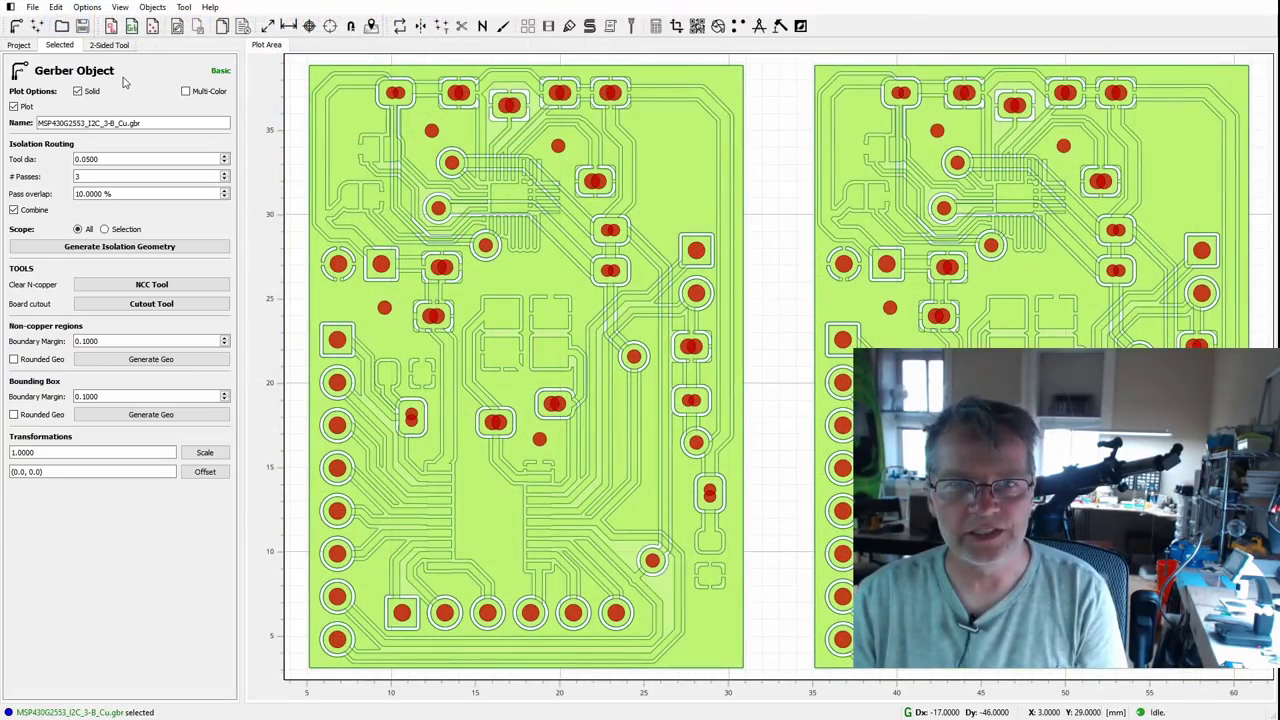
{"action": "left_click", "coordinate": [77, 471]}
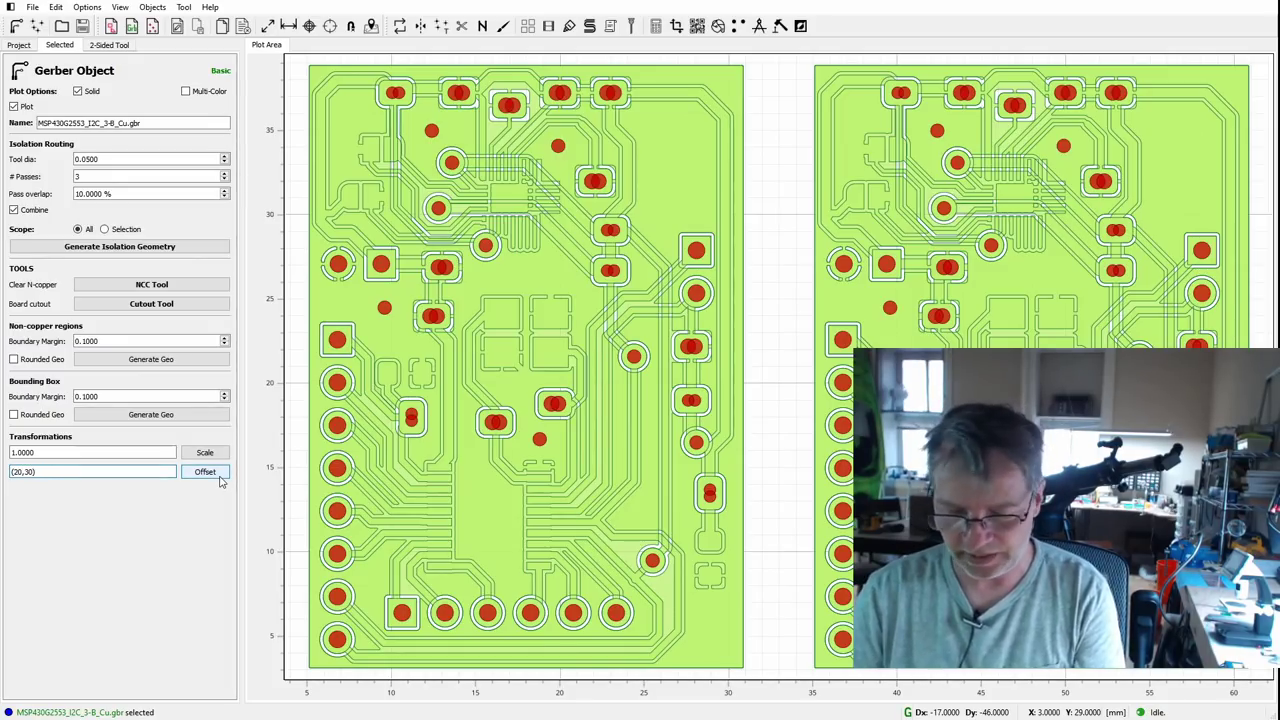
{"action": "left_click", "coordinate": [205, 472]}
Step: Apply the same (20, 30) offset to the F_Cu Gerber and the drill file
{"action": "left_click", "coordinate": [20, 45]}
{"action": "double_click", "coordinate": [80, 90]}
{"action": "left_click", "coordinate": [92, 471]}
{"action": "key", "text": "Delete"}
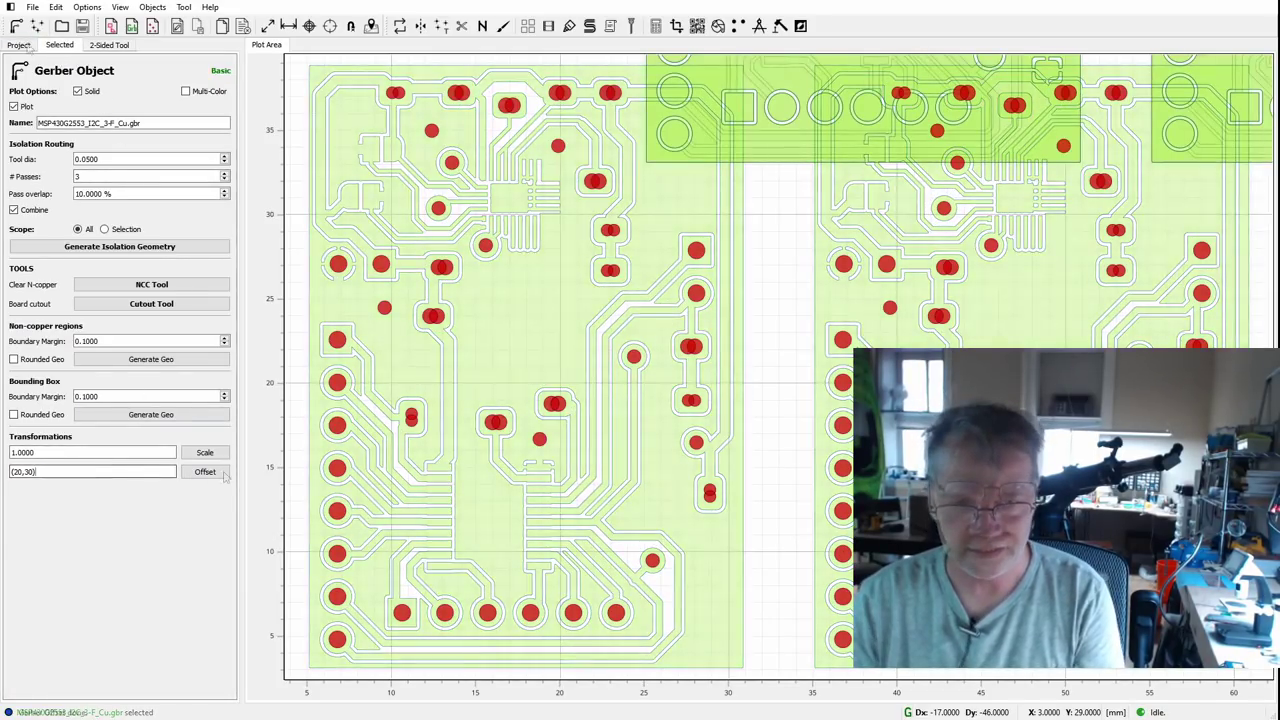
{"action": "key", "text": "Up"}
{"action": "key", "text": "Up"}
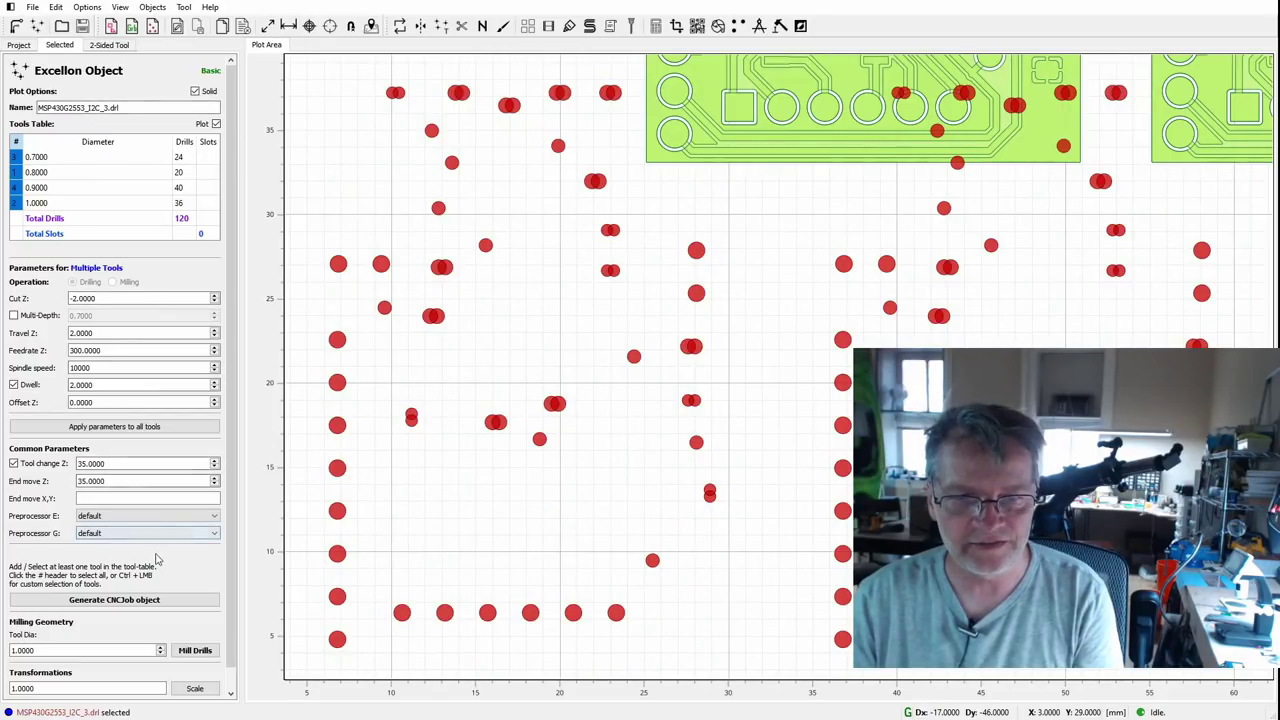
{"action": "scroll", "coordinate": [175, 571], "scroll_direction": "down", "scroll_amount": 1}
{"action": "left_click", "coordinate": [195, 686]}
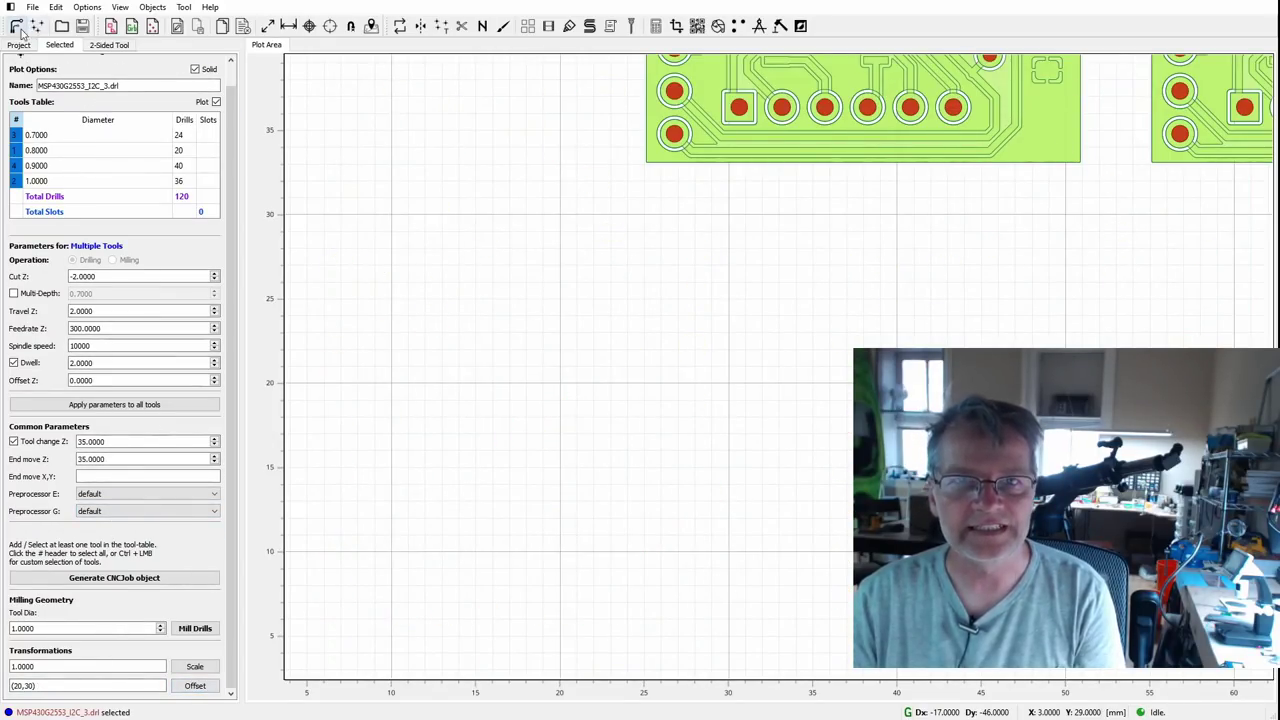
Step: In the 2-Sided PCB tool, select both board copies and calculate their bounds
{"action": "left_click", "coordinate": [184, 7]}
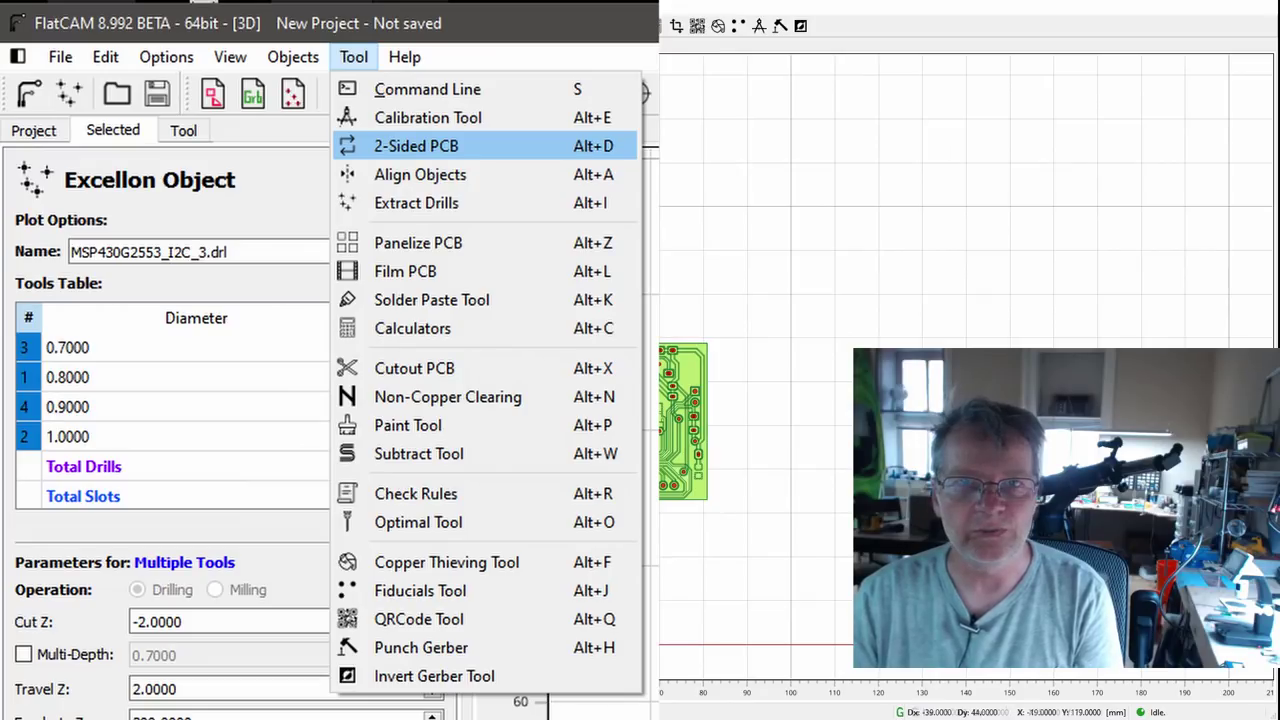
{"action": "left_click", "coordinate": [416, 146]}
{"action": "left_click_drag", "start_coordinate": [436, 330], "coordinate": [797, 553]}
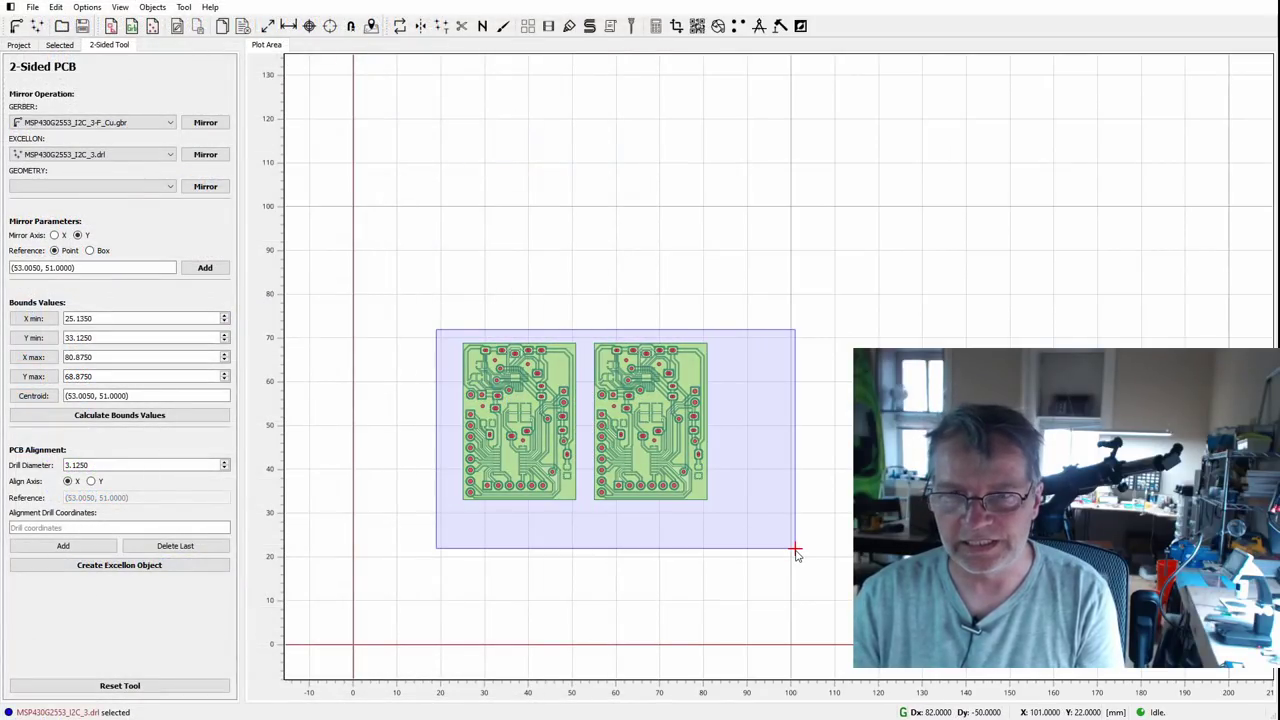
{"action": "left_click", "coordinate": [134, 418]}
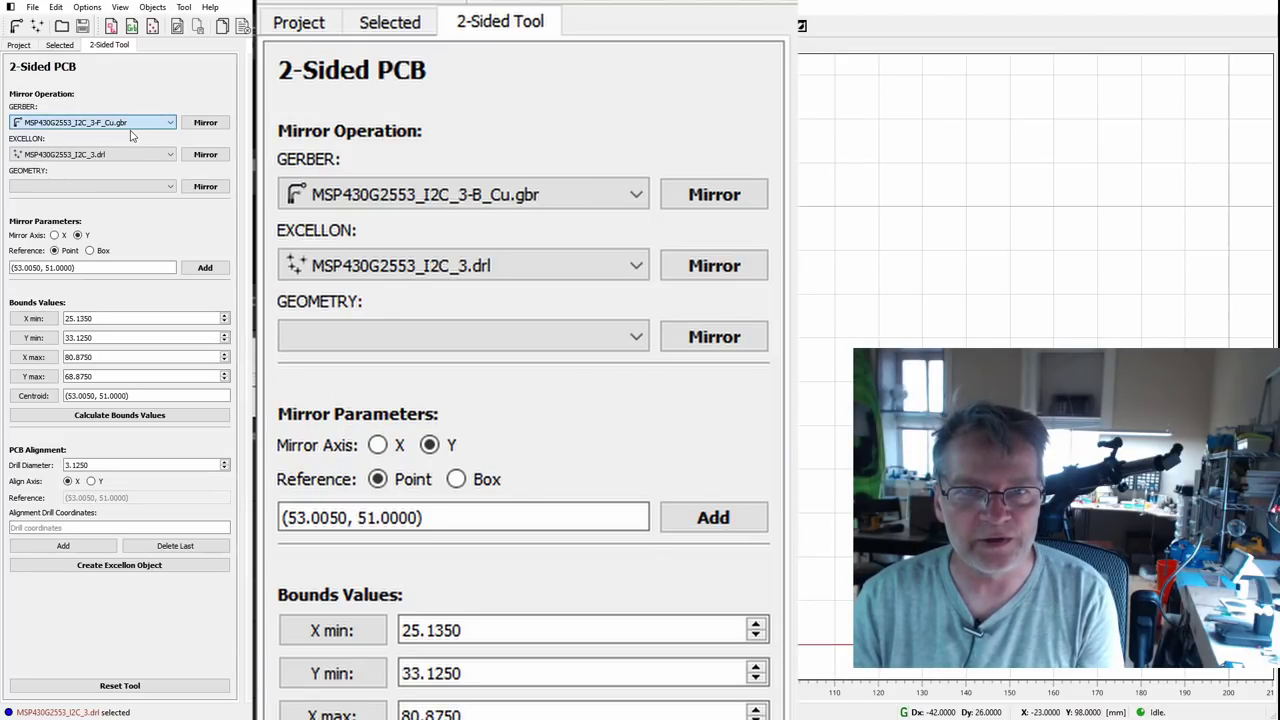
Step: Mirror the B_Cu Gerber and the drill file about the Y axis
{"action": "scroll", "coordinate": [130, 128], "scroll_direction": "down", "scroll_amount": 1}
{"action": "left_click", "coordinate": [203, 122]}
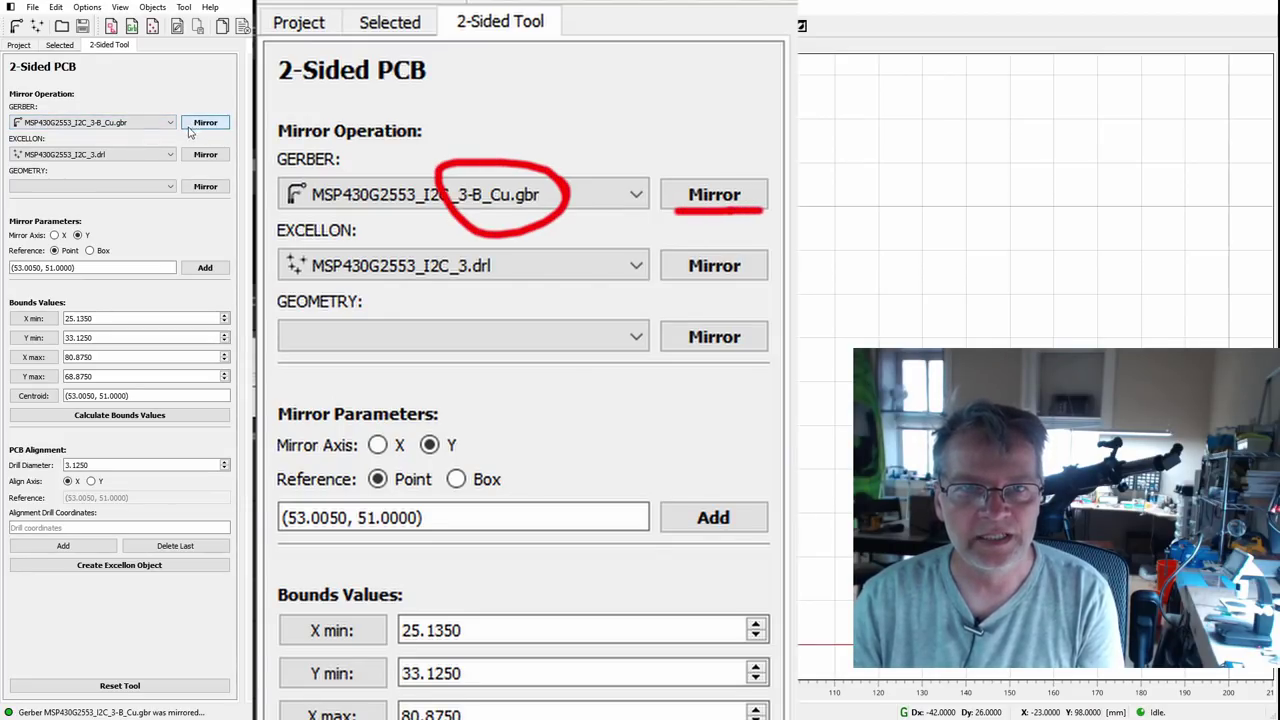
{"action": "left_click", "coordinate": [198, 156]}
{"action": "left_click", "coordinate": [18, 45]}
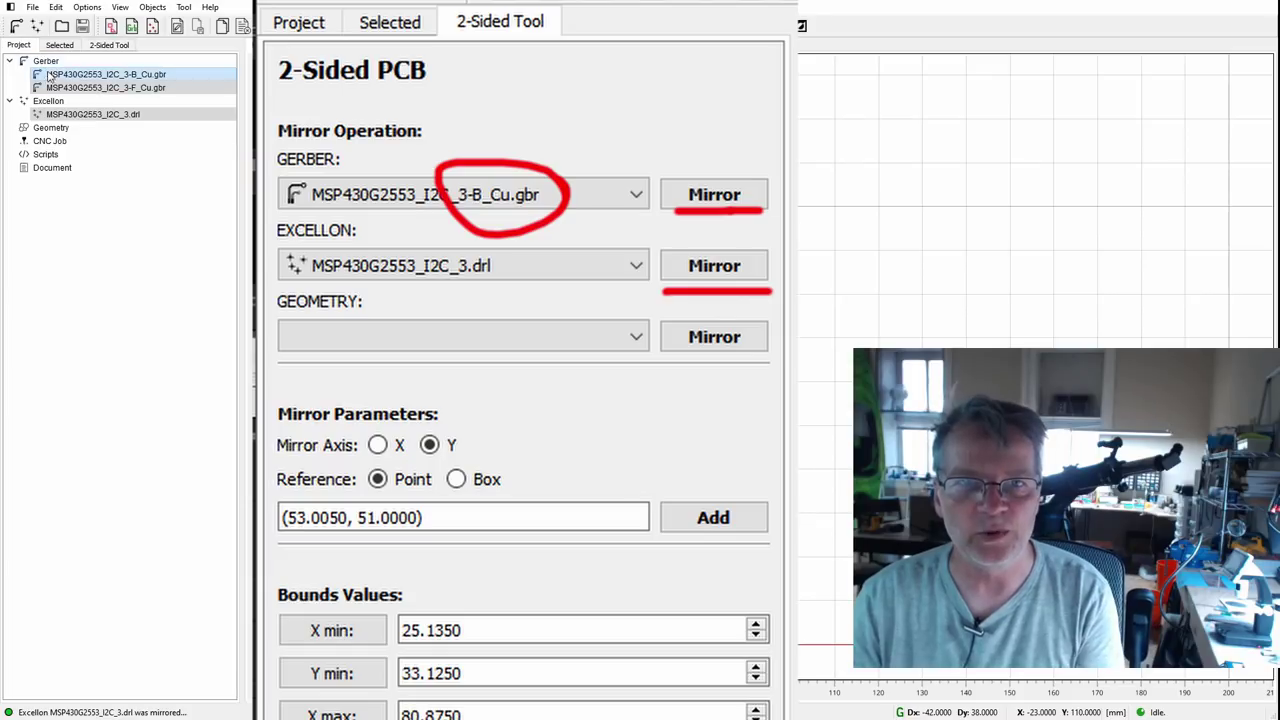
{"action": "double_click", "coordinate": [55, 76]}
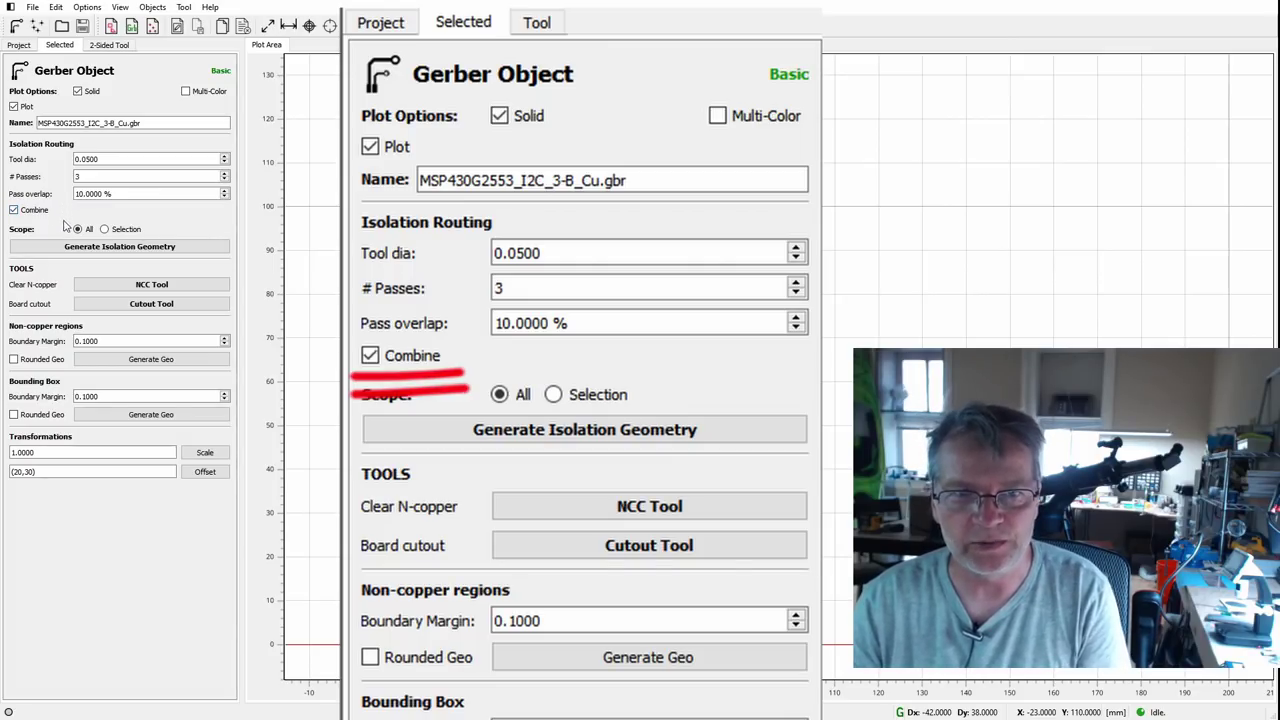
Step: Generate B_Cu isolation geometry, review Geometry, Tools and Excellon defaults, then check Feedrate X-Y
{"action": "left_click", "coordinate": [97, 247]}
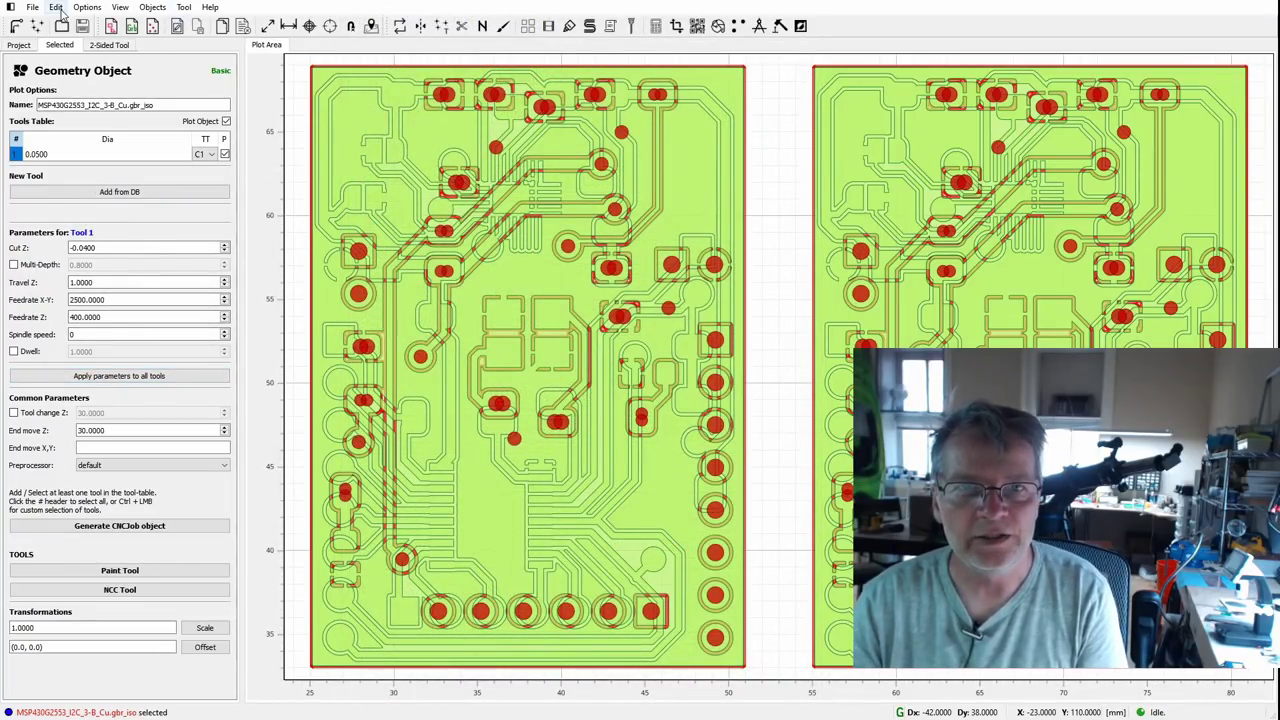
{"action": "left_click", "coordinate": [85, 267]}
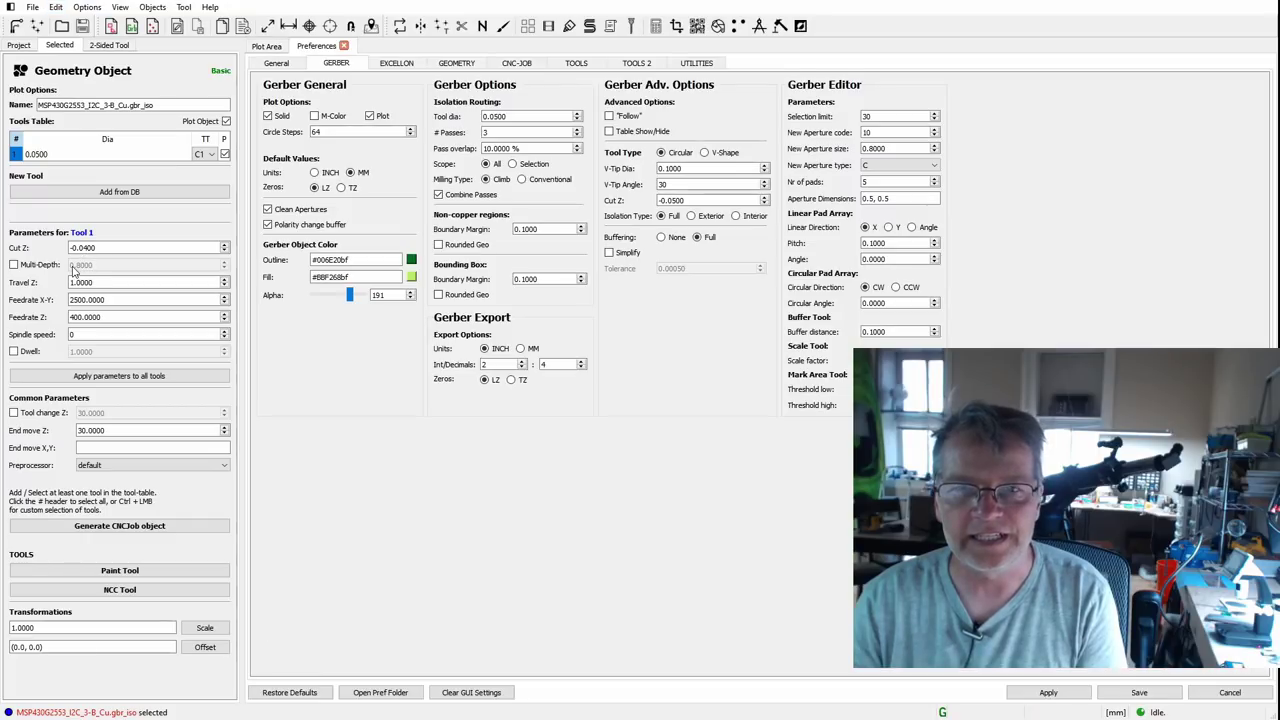
{"action": "left_click", "coordinate": [470, 62]}
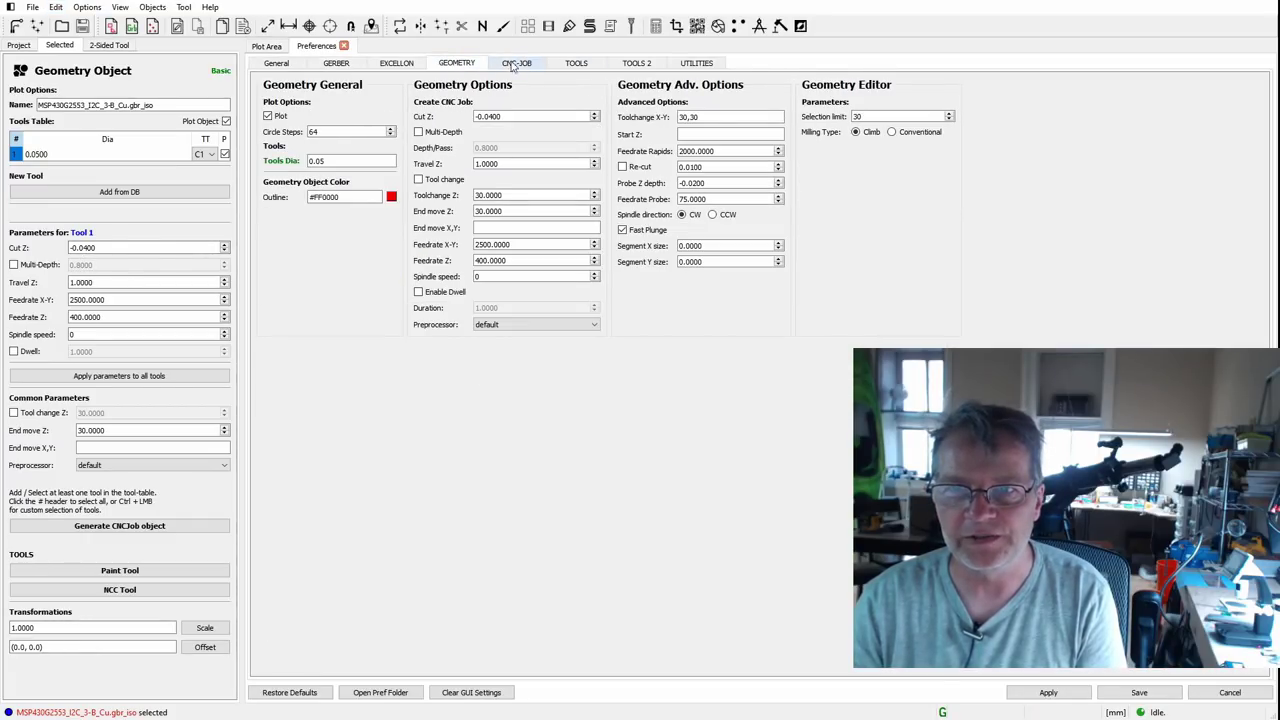
{"action": "left_click", "coordinate": [576, 62]}
{"action": "left_click", "coordinate": [396, 62]}
{"action": "left_click", "coordinate": [343, 46]}
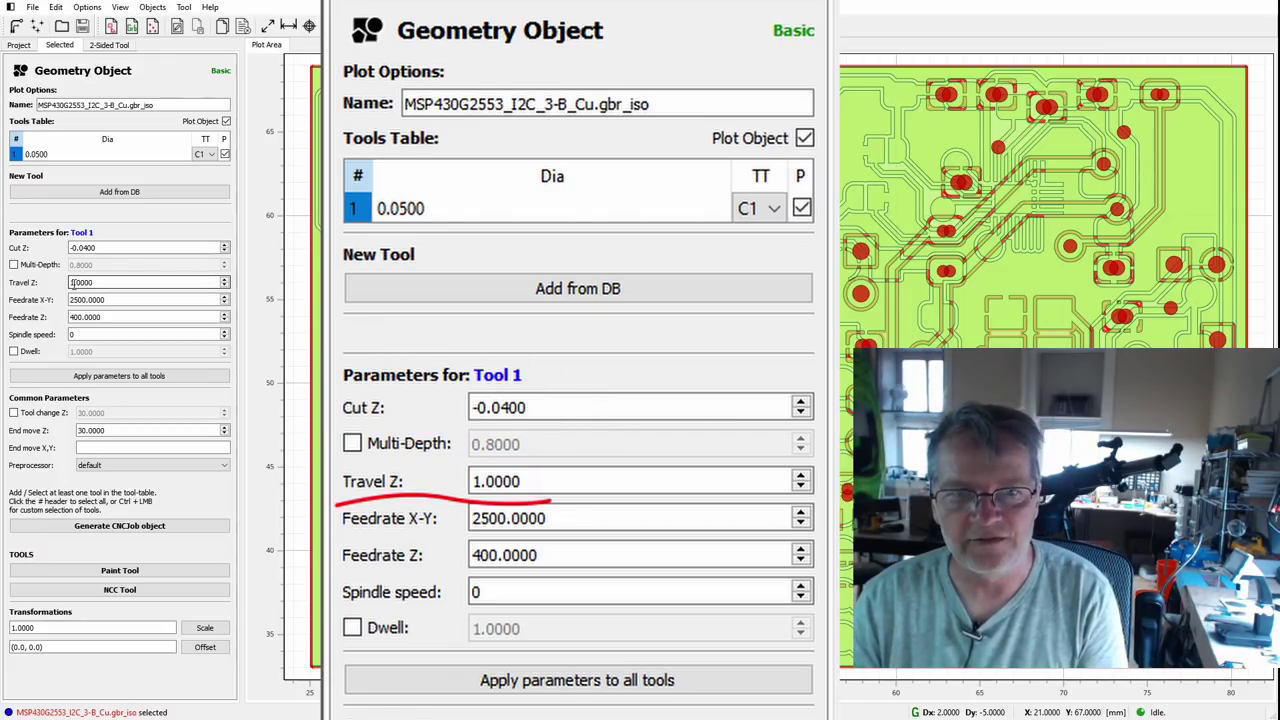
{"action": "left_click", "coordinate": [72, 299]}
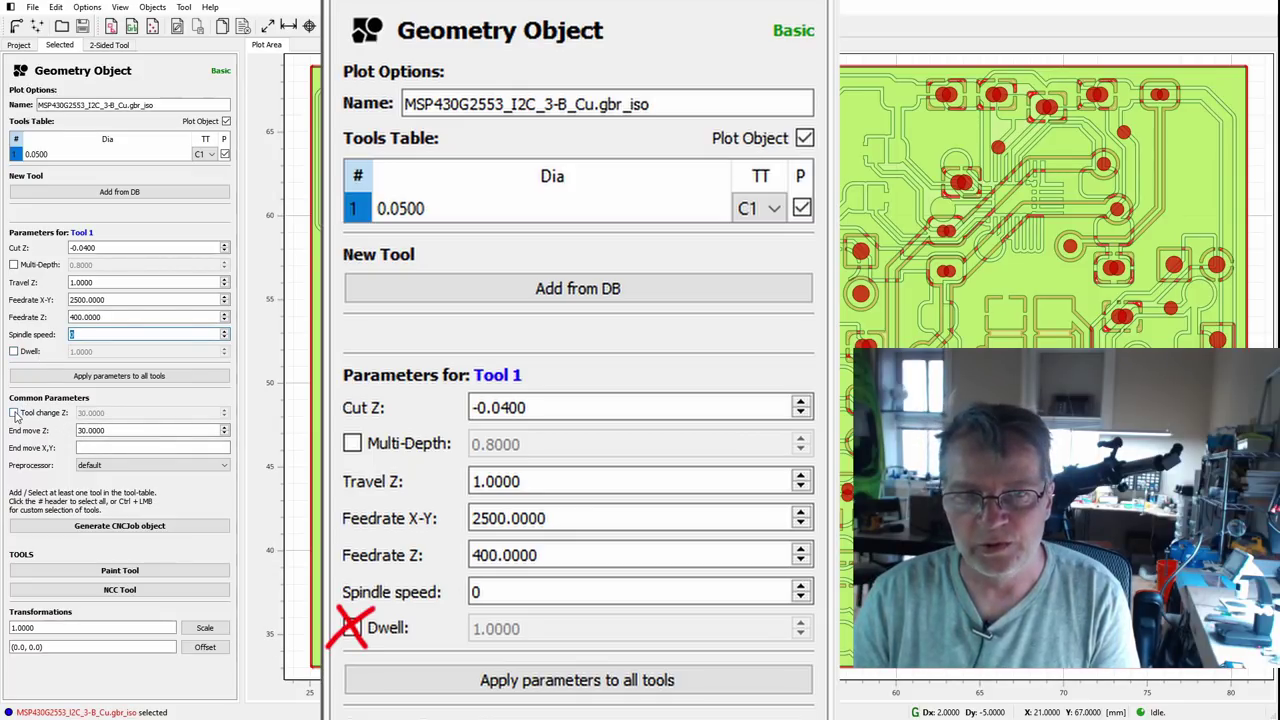
Step: Generate the B_Cu isolation CNC job, then create F_Cu isolation geometry and its CNC job
{"action": "left_click", "coordinate": [120, 525]}
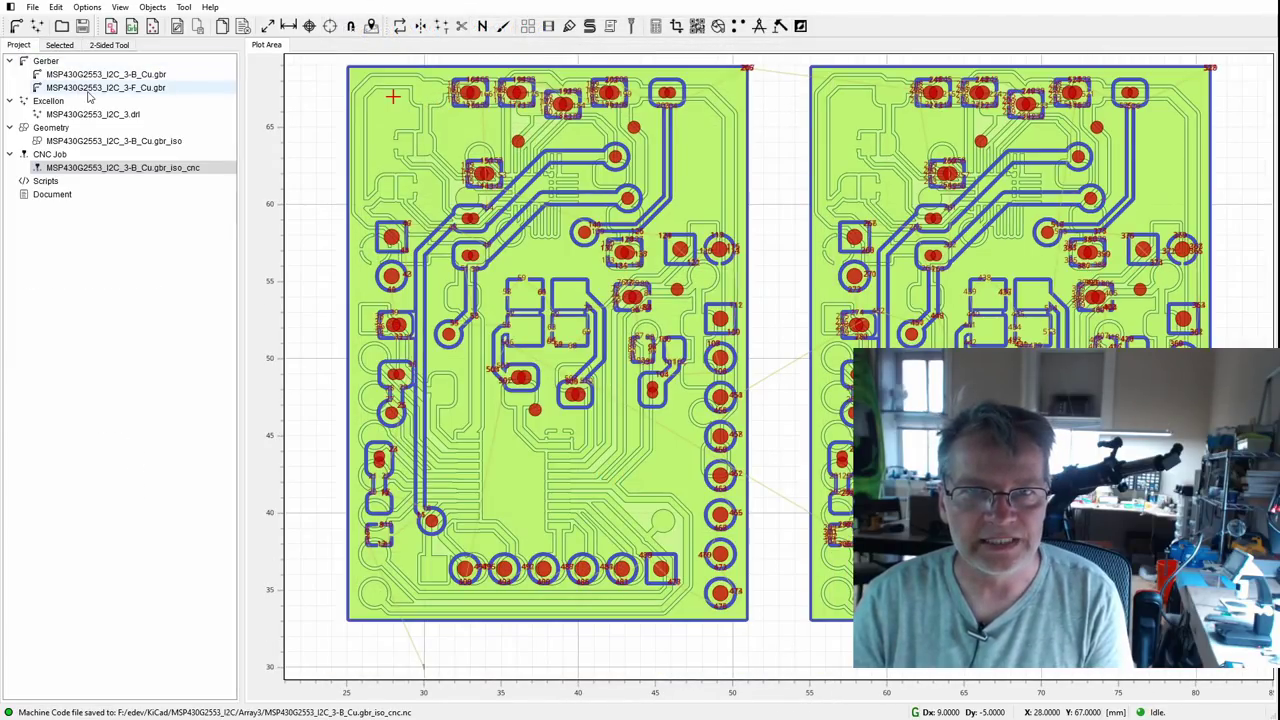
{"action": "double_click", "coordinate": [90, 100]}
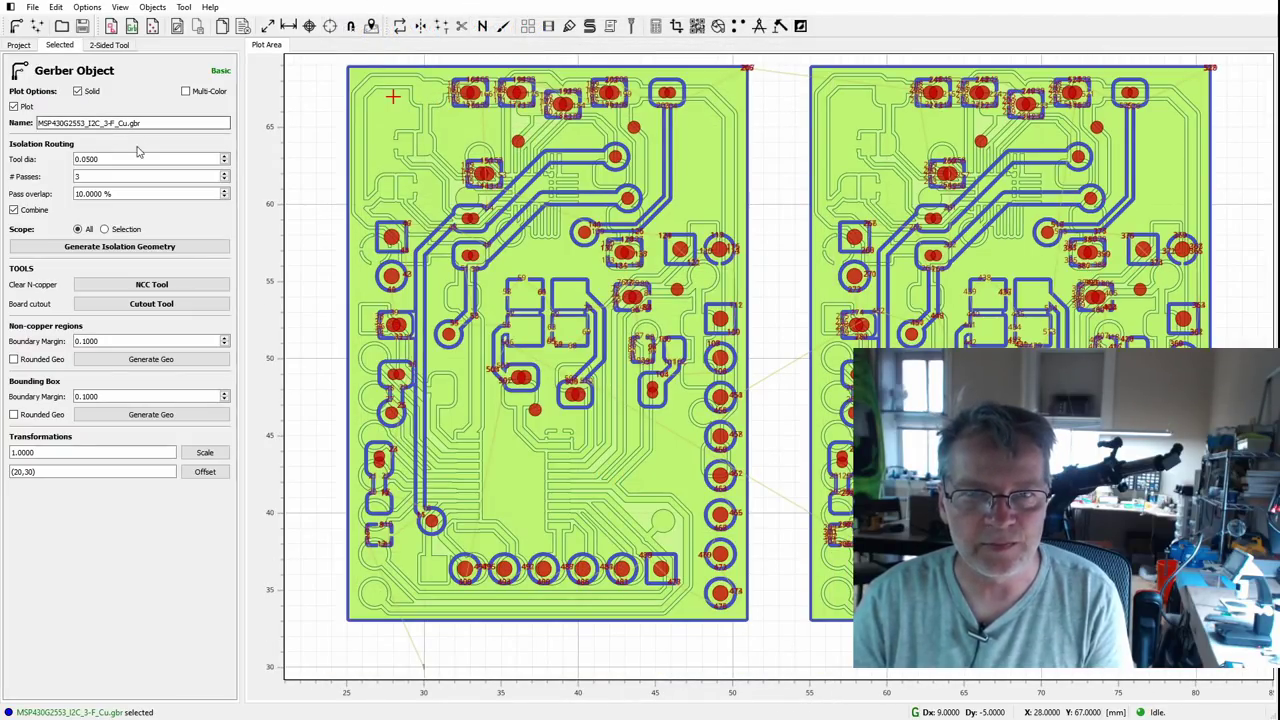
{"action": "left_click", "coordinate": [130, 247]}
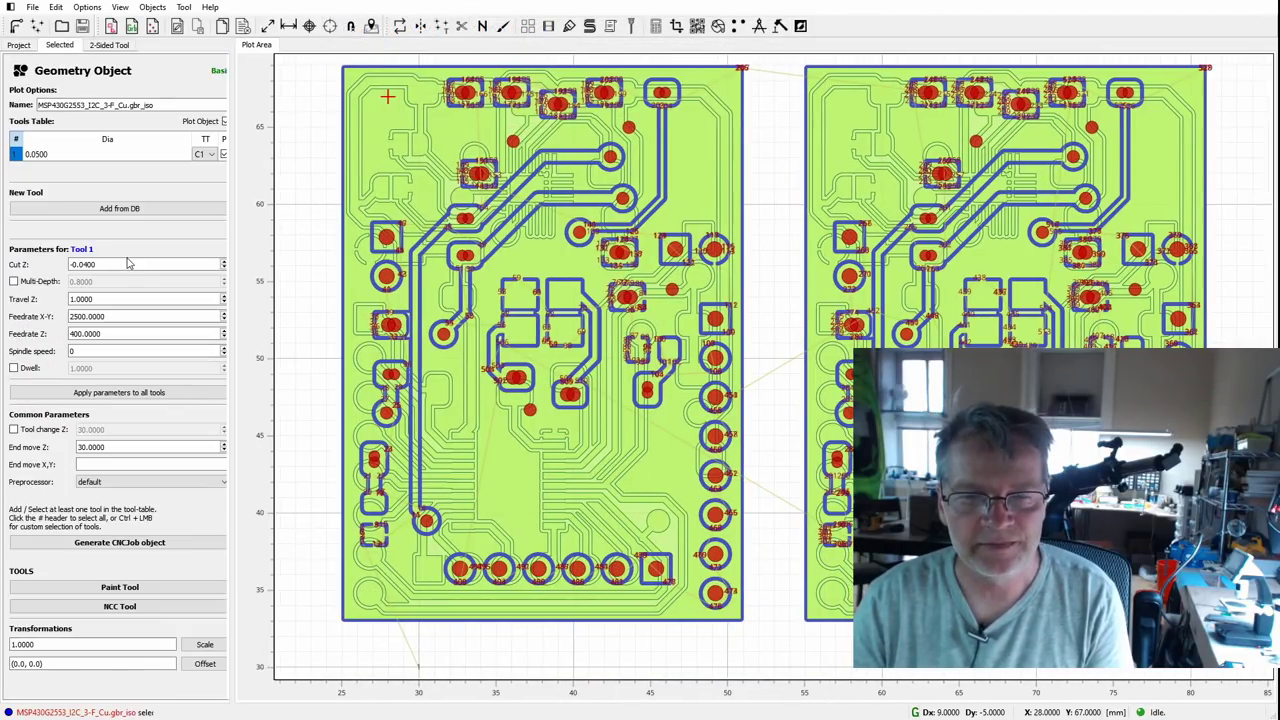
{"action": "left_click", "coordinate": [133, 526]}
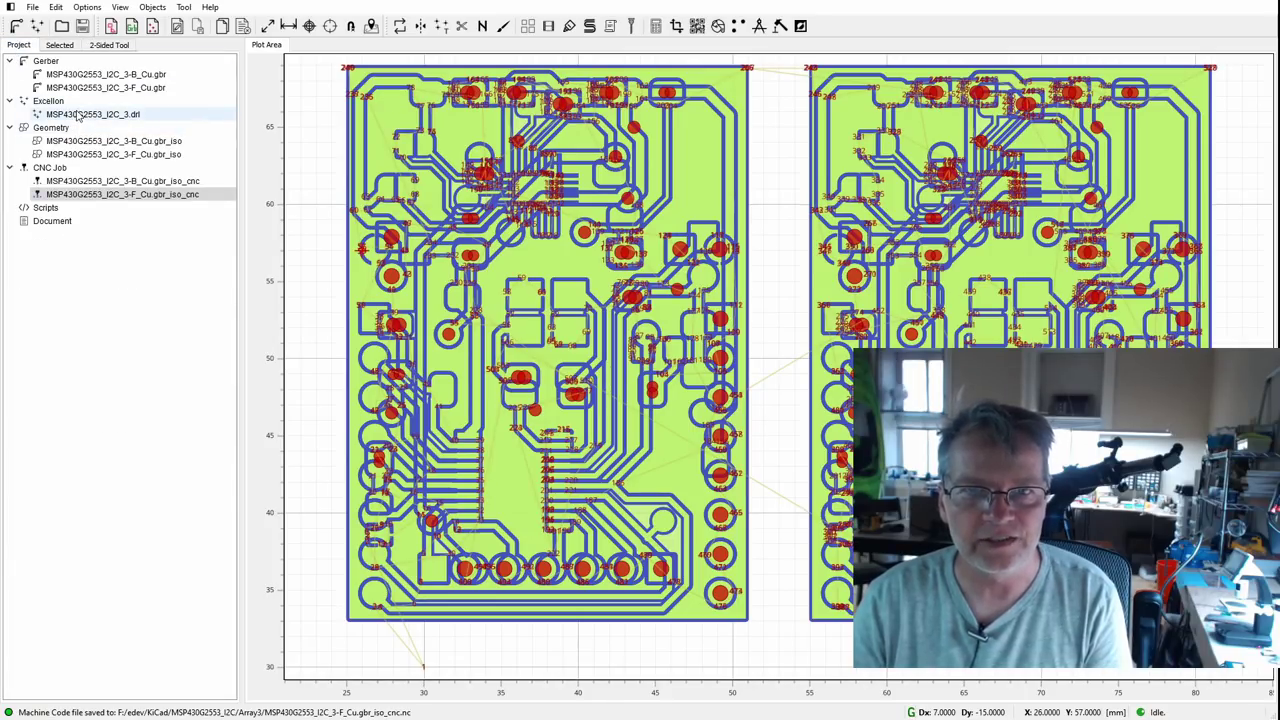
Step: Open the MSP430G2553_I2C_3.drl drill settings and keep the spindle speed at 10000
{"action": "double_click", "coordinate": [78, 115]}
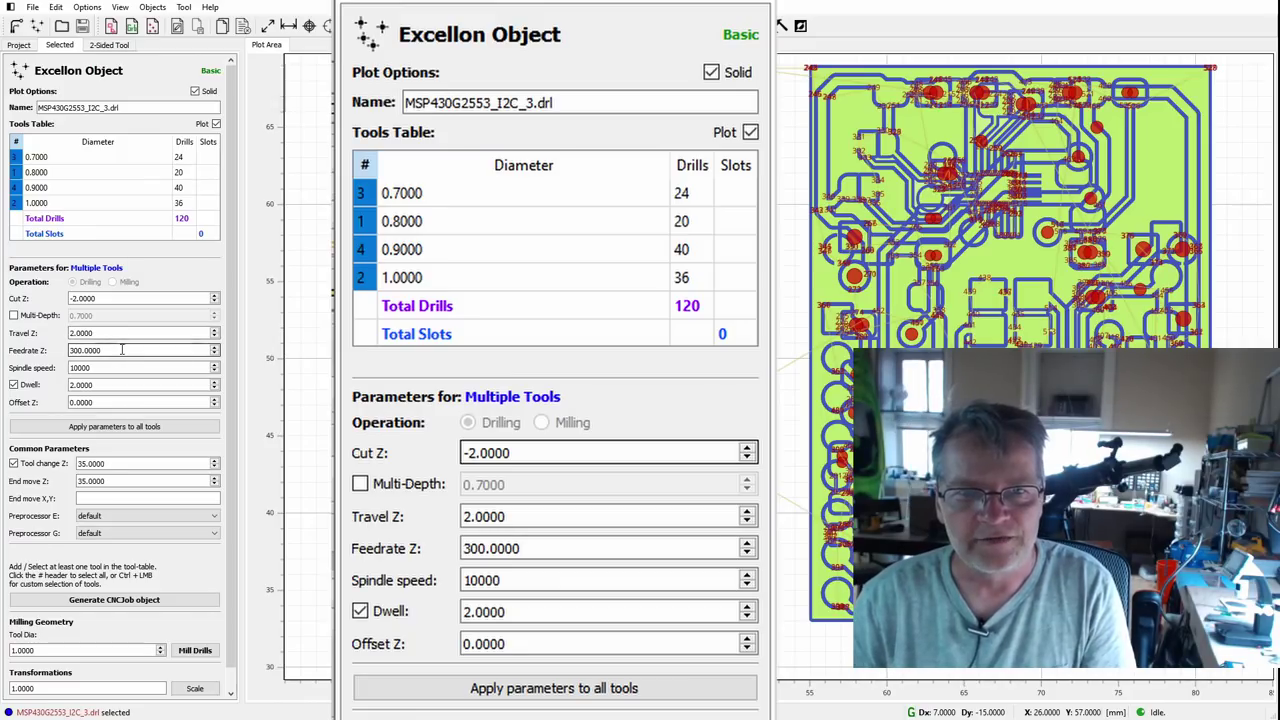
{"action": "double_click", "coordinate": [102, 368]}
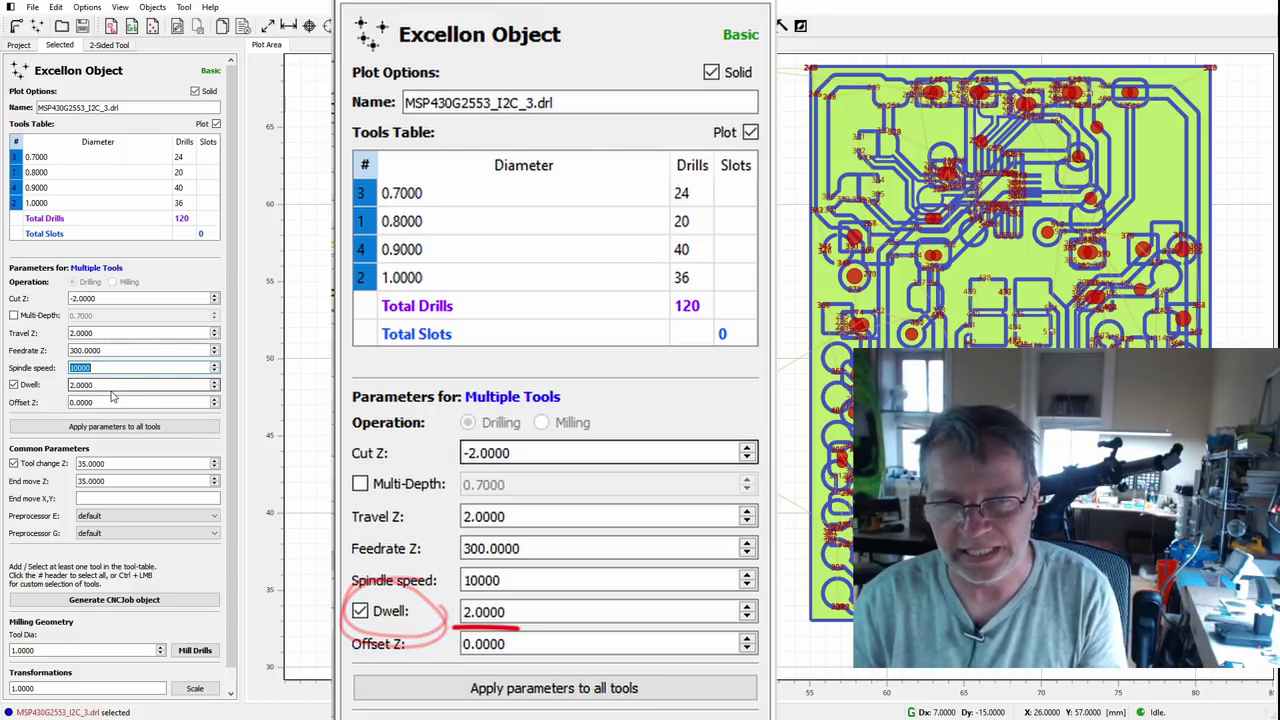
{"action": "left_click", "coordinate": [104, 369]}
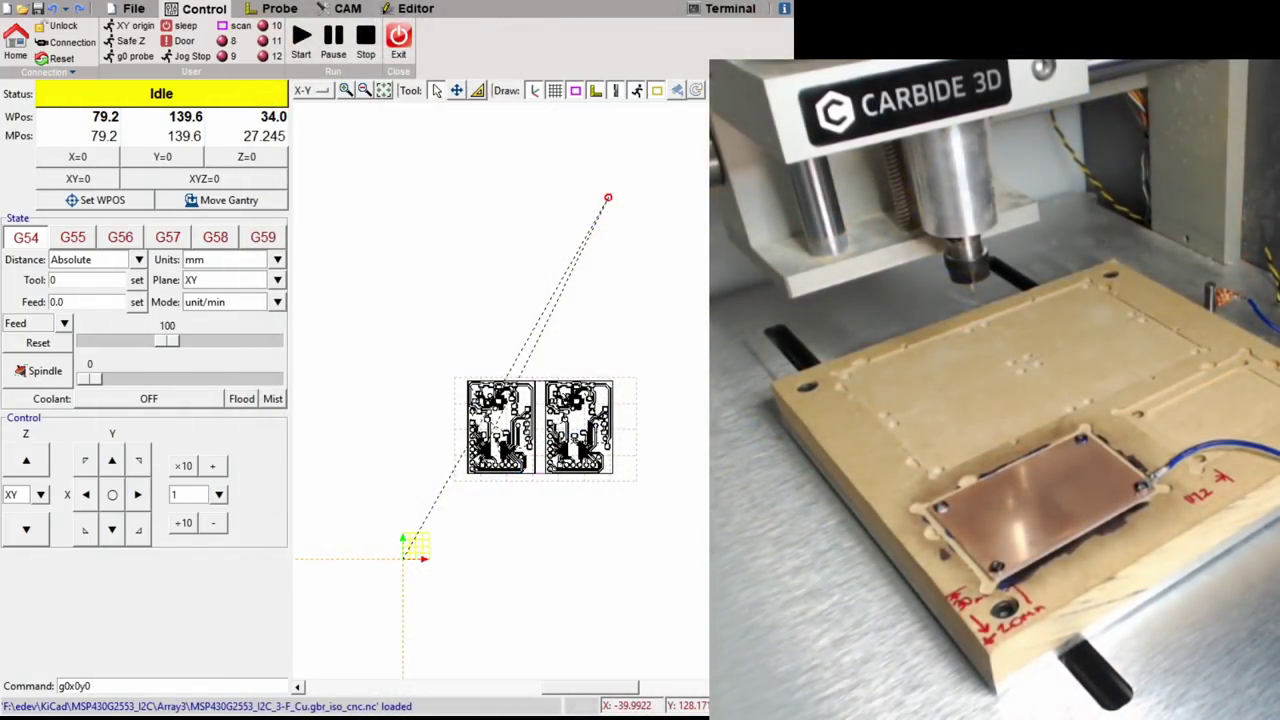
Step: Open Probe > Autolevel and move the spindle to the grid's first point at X 25.02, Y 33.01
{"action": "scroll", "coordinate": [439, 490], "scroll_direction": "up", "scroll_amount": 3}
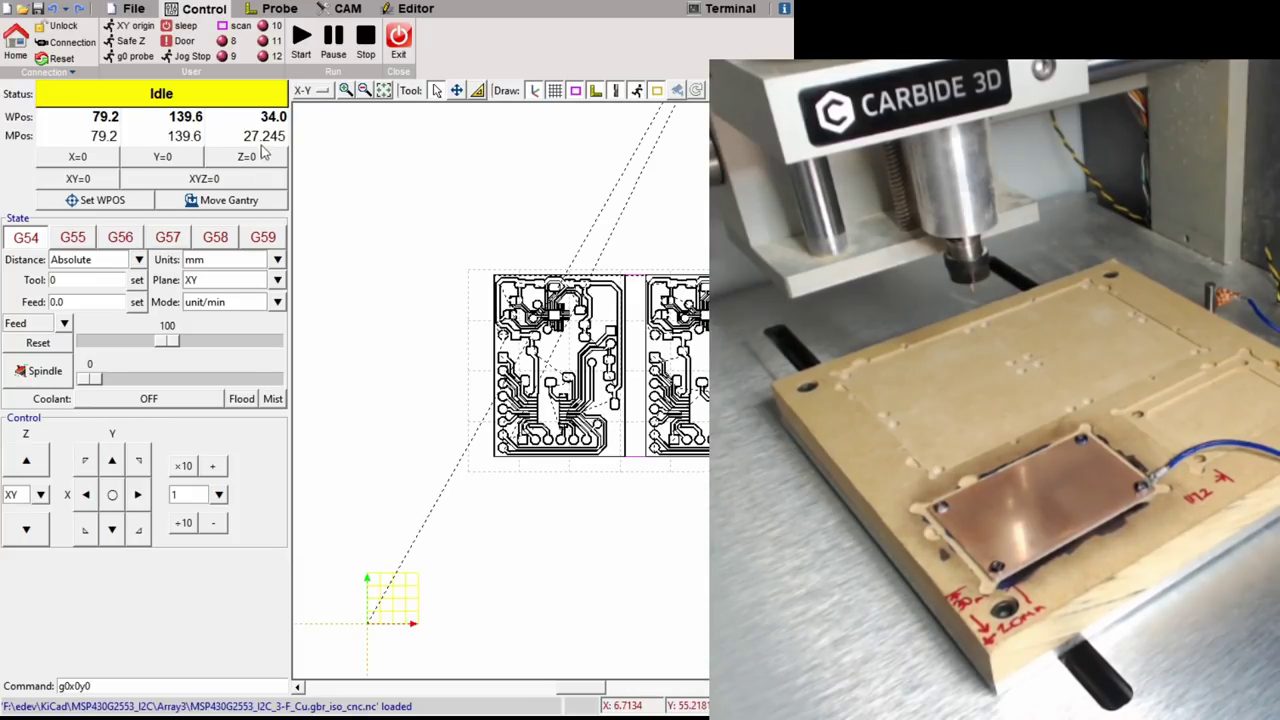
{"action": "left_click", "coordinate": [268, 8]}
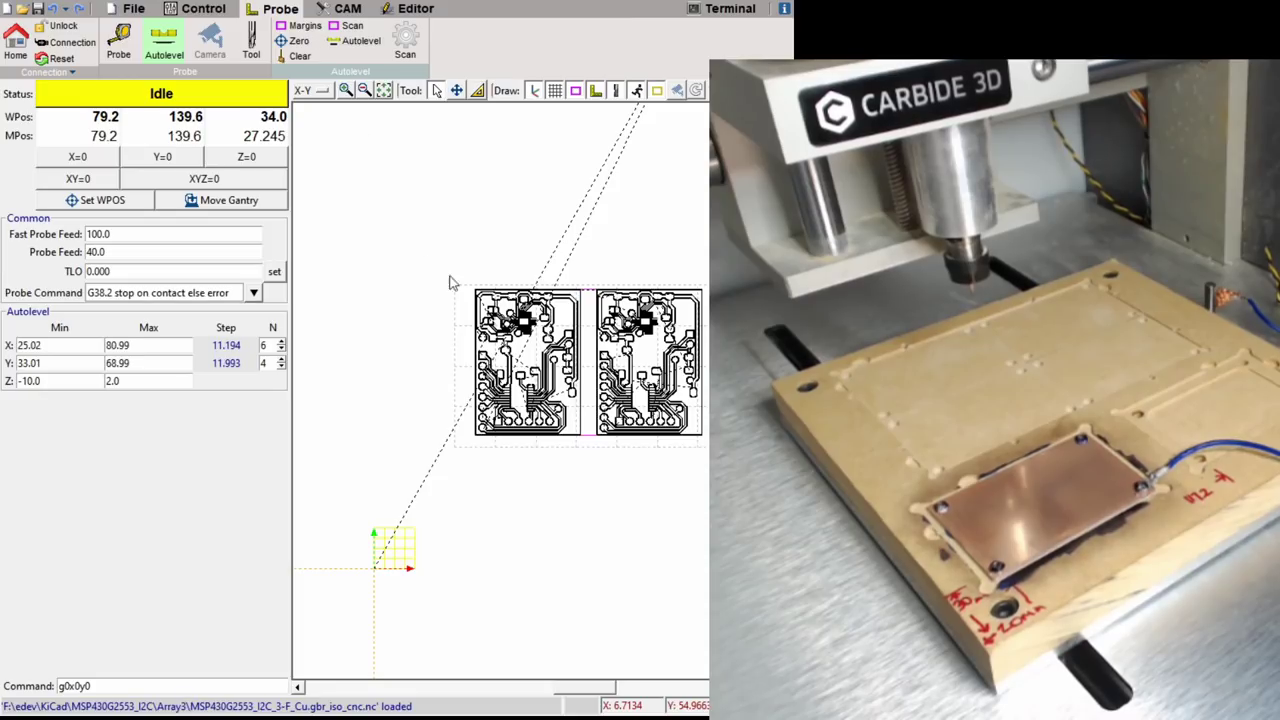
{"action": "left_click", "coordinate": [354, 26]}
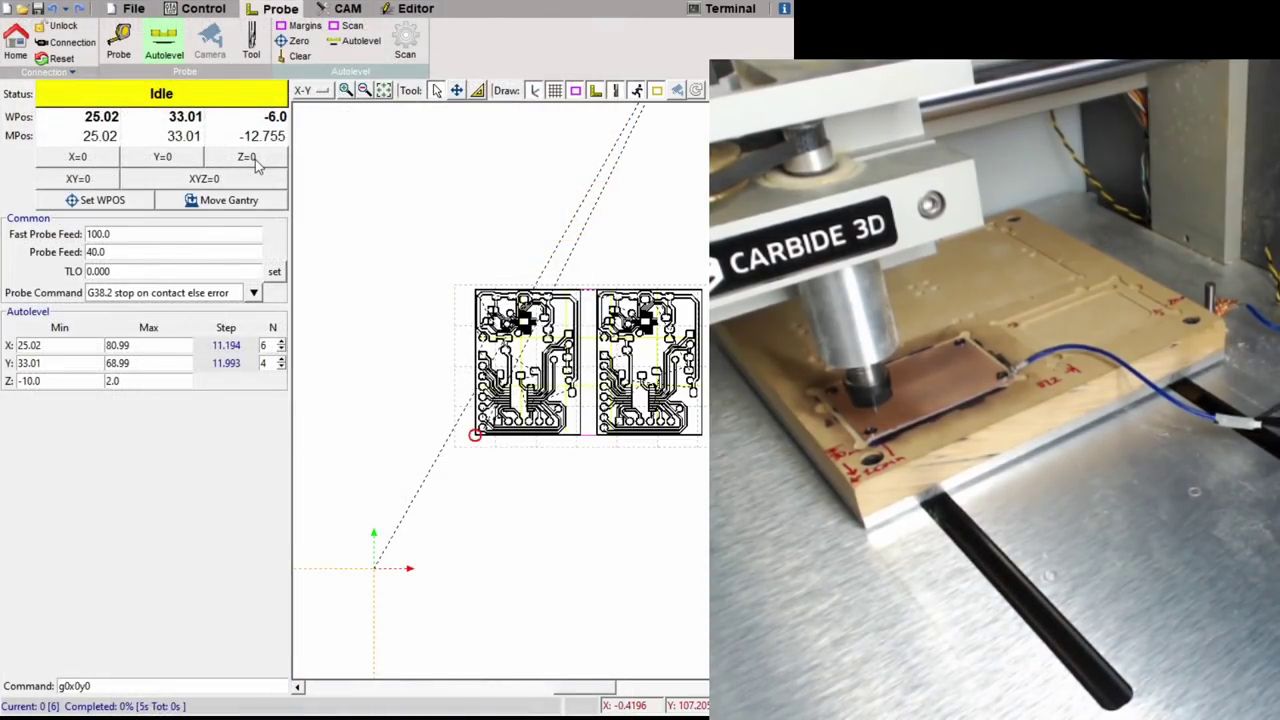
Step: Zero Z, probe down to the copper, and zero Z again at the contact point (machine Z -17.285)
{"action": "left_click", "coordinate": [247, 158]}
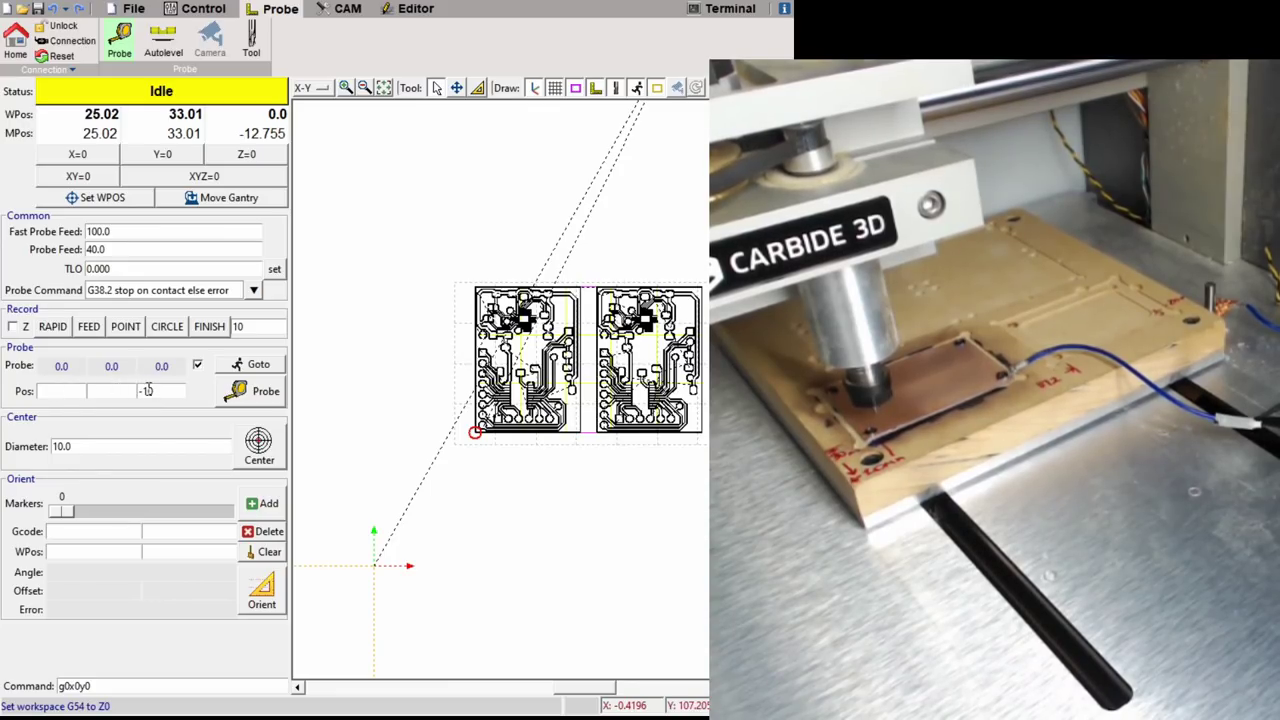
{"action": "left_click", "coordinate": [250, 396]}
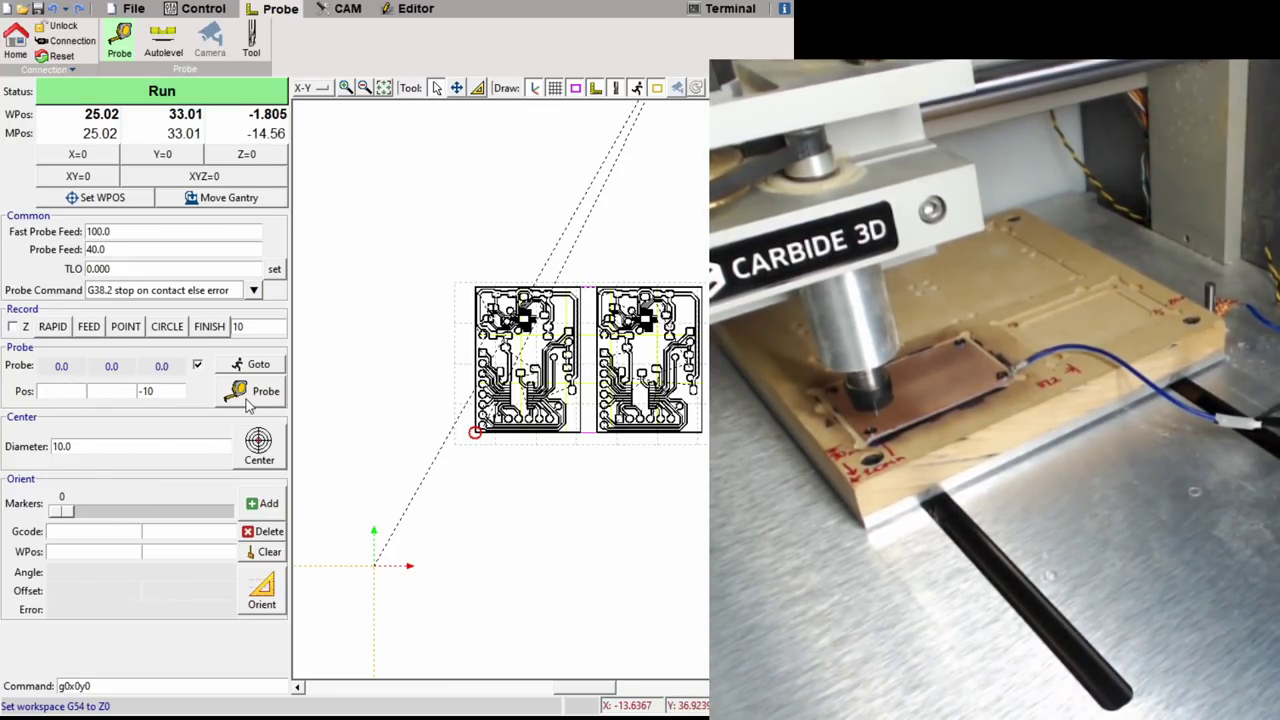
{"action": "left_click", "coordinate": [245, 157]}
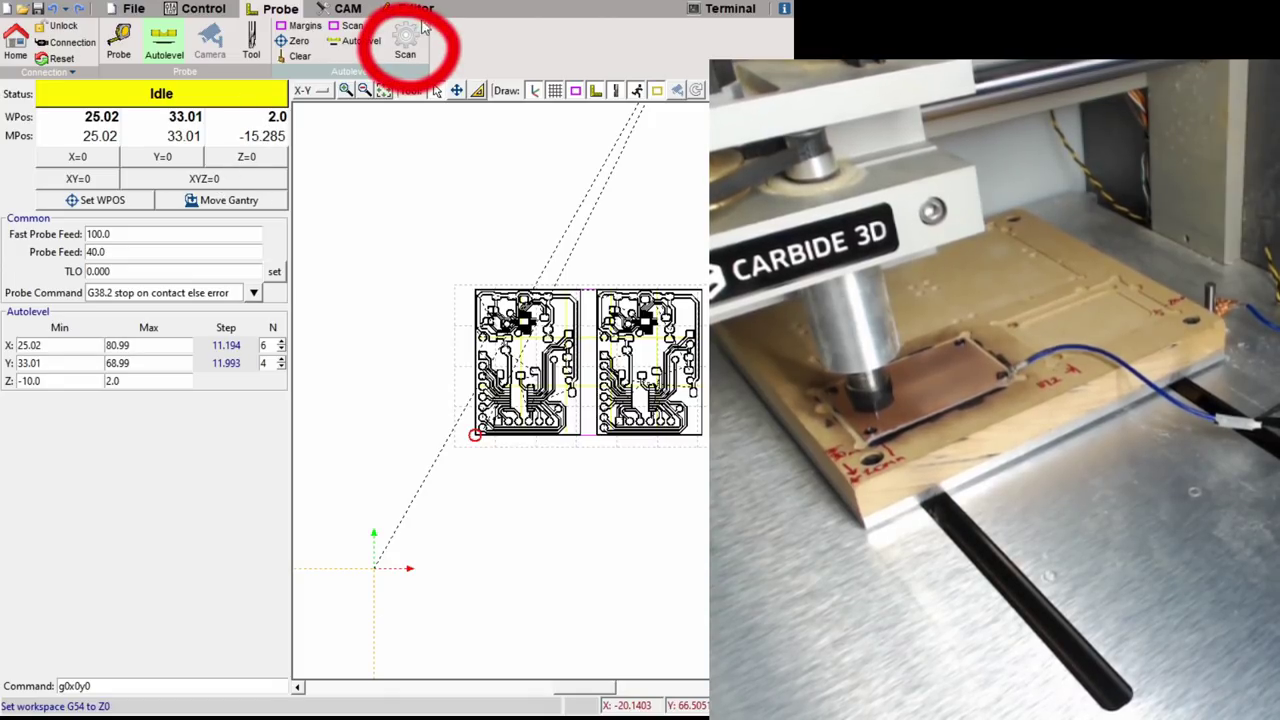
Step: Run the 6×4 autolevel scan to map the copper height over both boards
{"action": "left_click", "coordinate": [405, 45]}
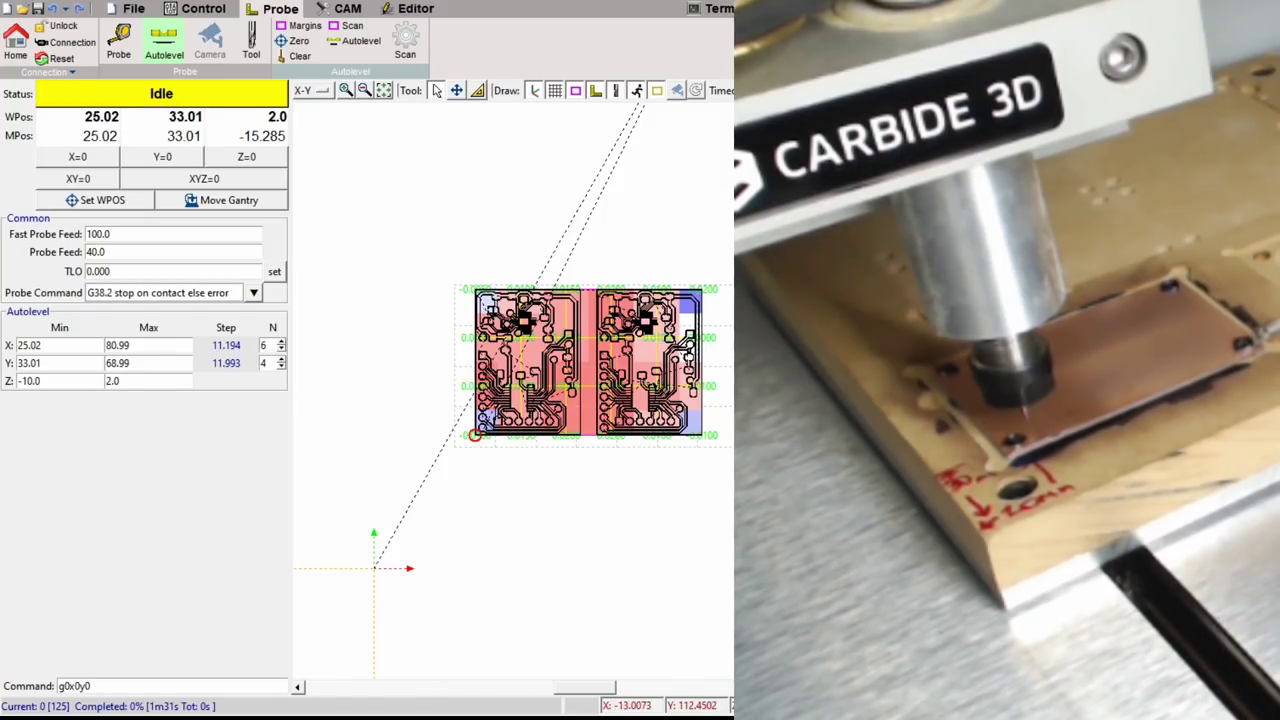
Step: Run the loaded isolation G-code with the 6×4 autolevel grid over X 27.11–79.2, Y 34.82–67.25
{"action": "left_click", "coordinate": [190, 10]}
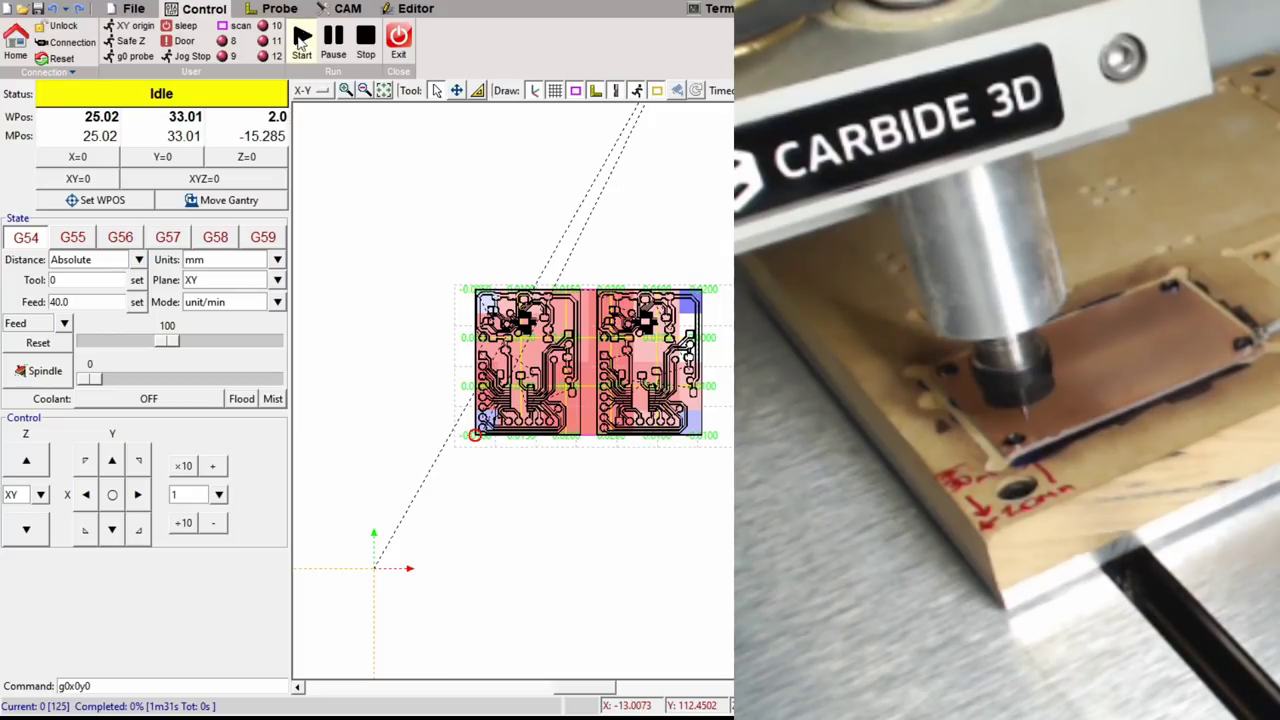
{"action": "key", "text": "ctrl+r"}
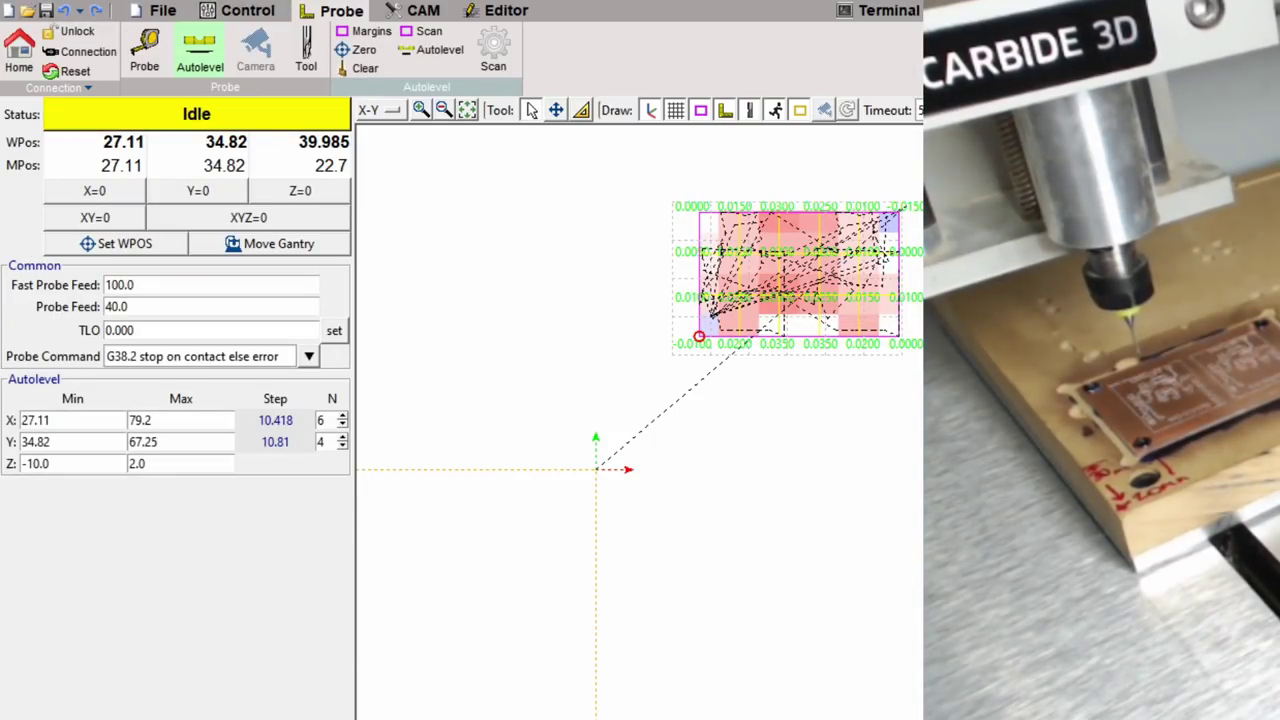
Step: Jog the spindle down toward the copper surface at the probe spot
{"action": "key", "text": "Page_Down"}
{"action": "key", "text": "Page_Down"}
{"action": "key", "text": "Page_Down"}
{"action": "key", "text": "Page_Down"}
{"action": "key", "text": "Page_Down"}
{"action": "key", "text": "Page_Down"}
{"action": "key", "text": "Page_Down"}
{"action": "key", "text": "Page_Down"}
{"action": "key", "text": "Page_Down"}
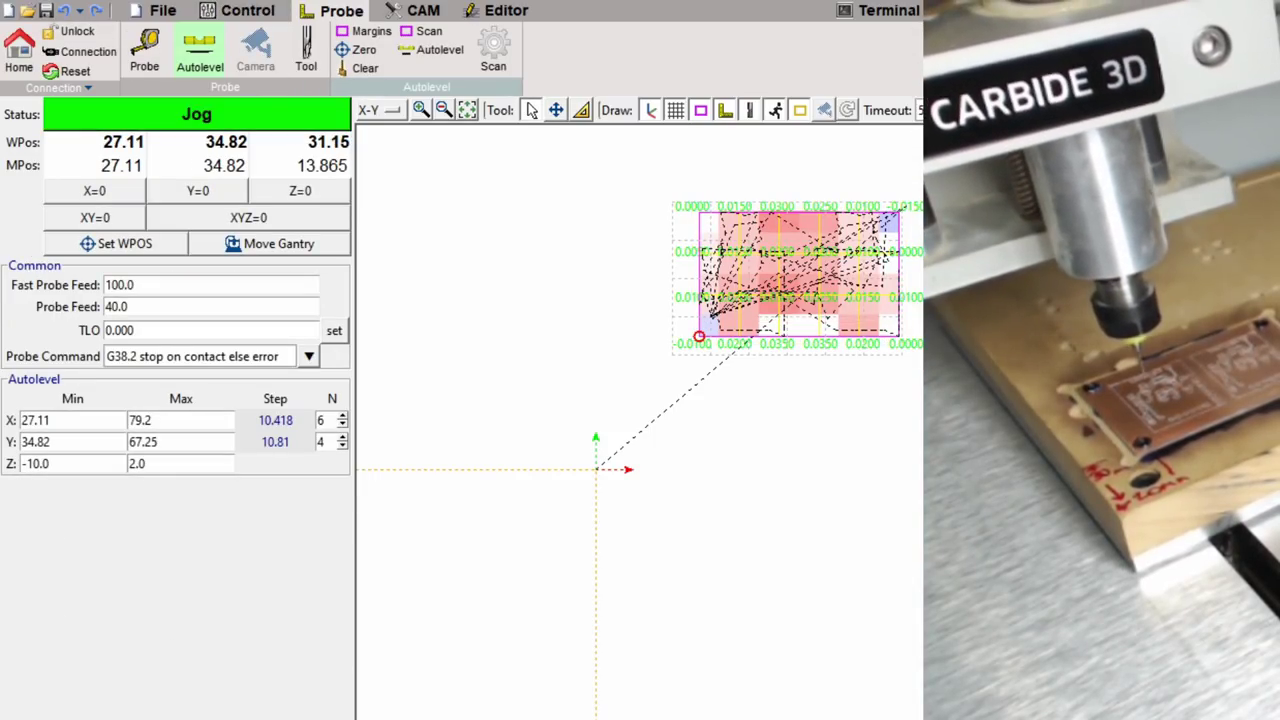
{"action": "key", "text": "Page_Down"}
{"action": "key", "text": "Page_Down"}
{"action": "key", "text": "Page_Down"}
{"action": "key", "text": "Page_Down"}
{"action": "key", "text": "Page_Down"}
{"action": "key", "text": "Page_Down"}
{"action": "key", "text": "Down"}
{"action": "key", "text": "Down"}
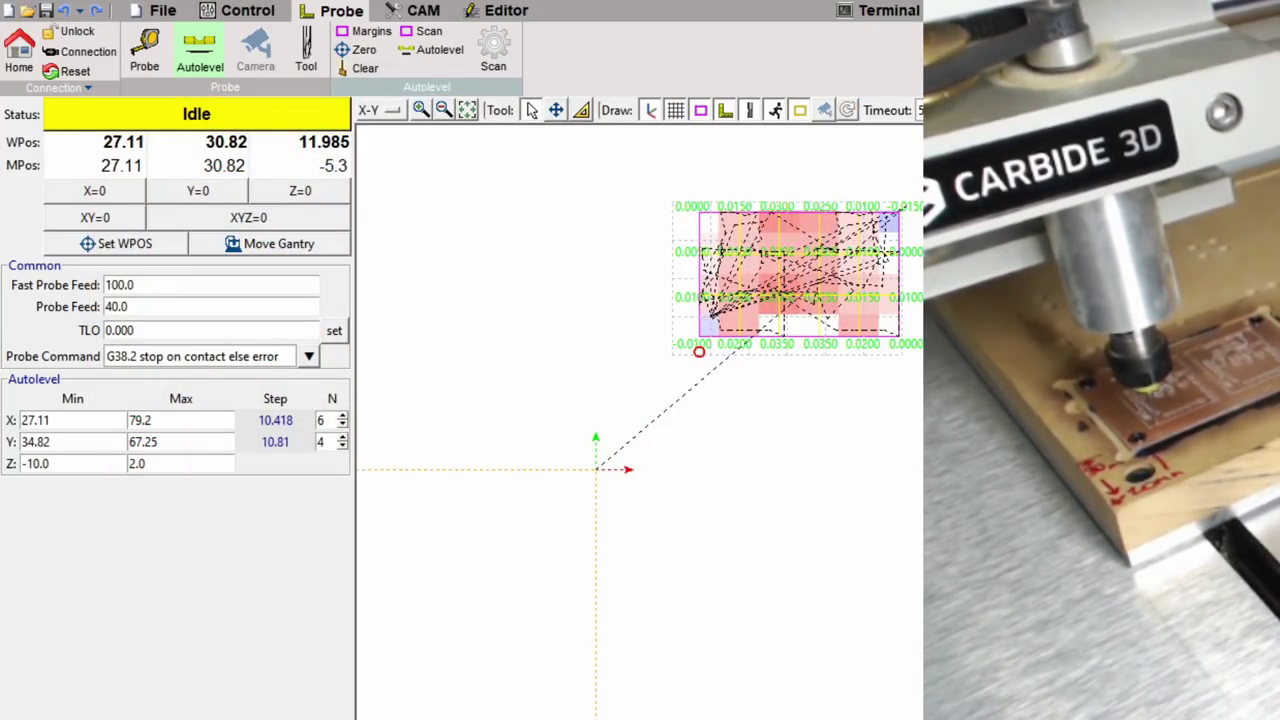
Step: Probe the copper at 27.11, 30.82 and set work Z zero at the probed point
{"action": "left_click", "coordinate": [158, 66]}
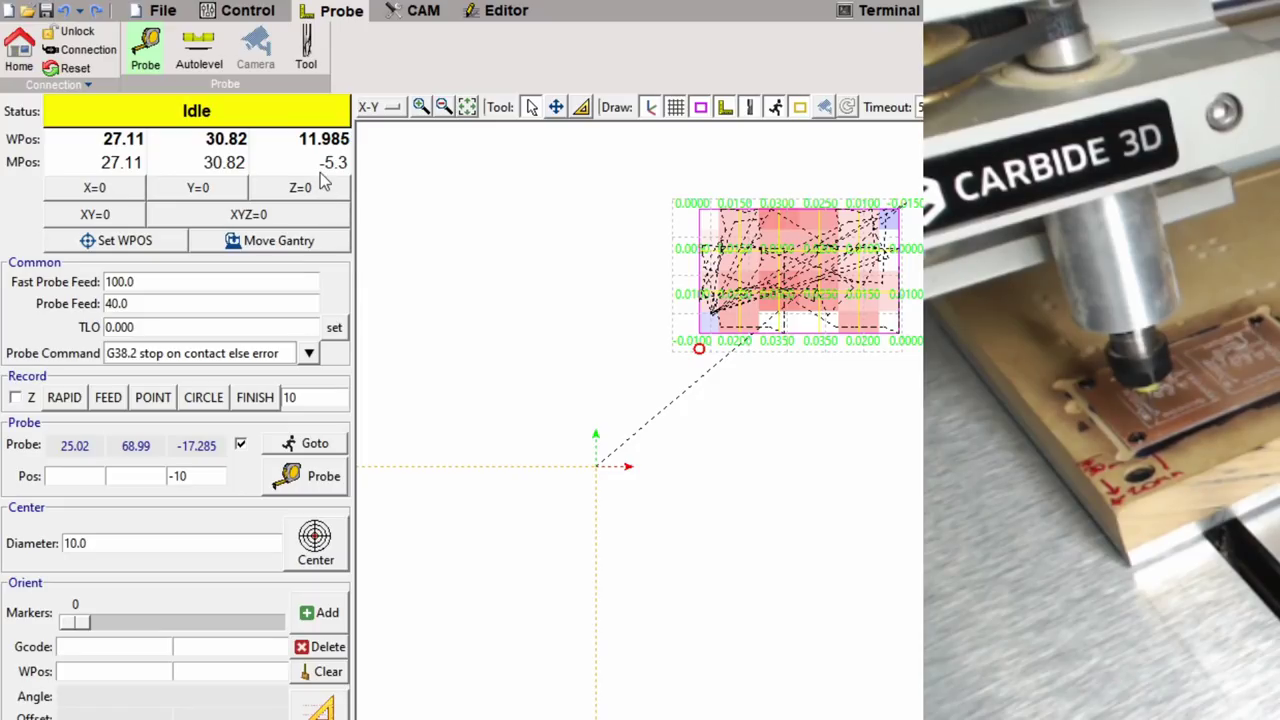
{"action": "left_click", "coordinate": [321, 189]}
{"action": "left_click", "coordinate": [323, 477]}
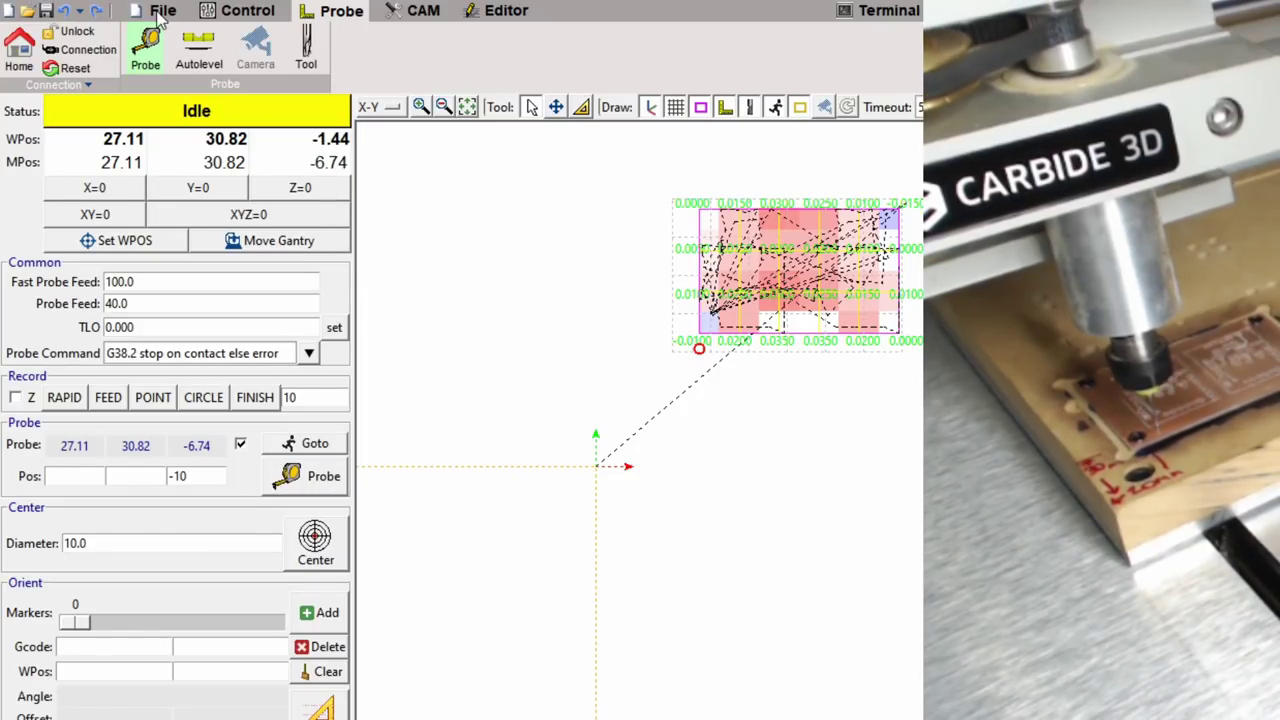
{"action": "left_click", "coordinate": [305, 188]}
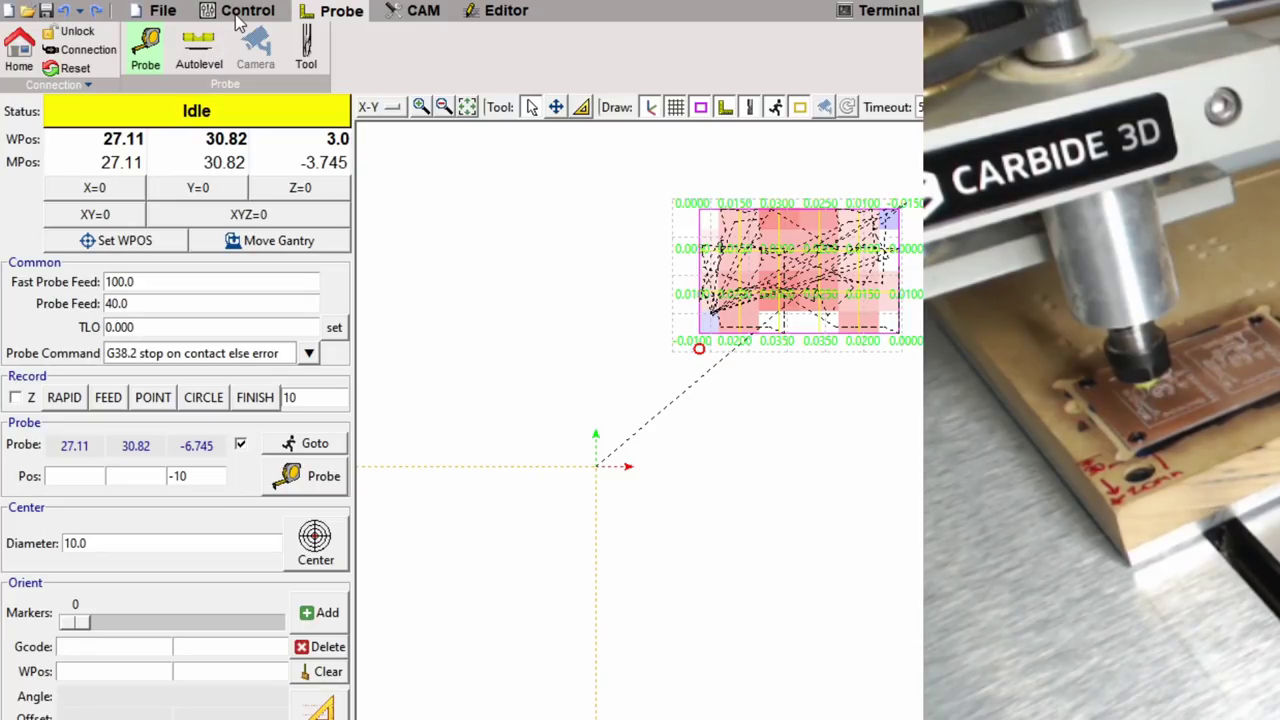
{"action": "left_click", "coordinate": [240, 11]}
Step: Start the next job from X30, Y40 above the re-zeroed copper surface
{"action": "left_click", "coordinate": [366, 43]}
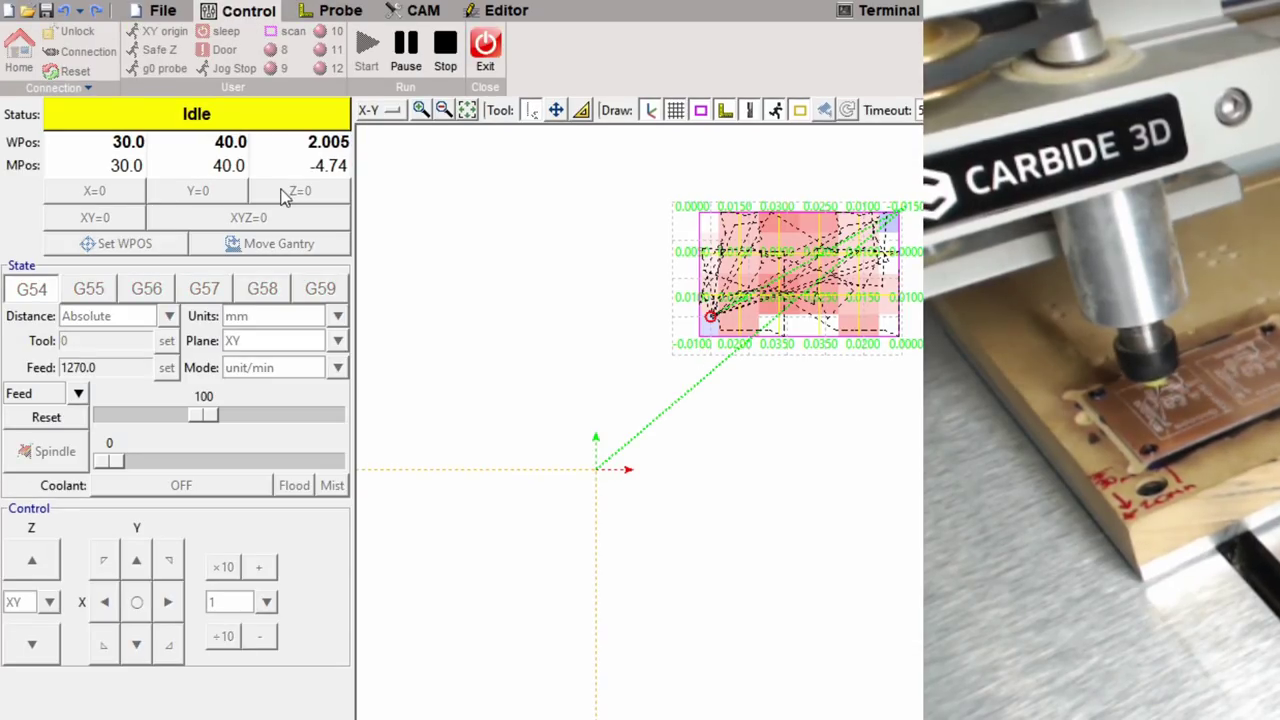